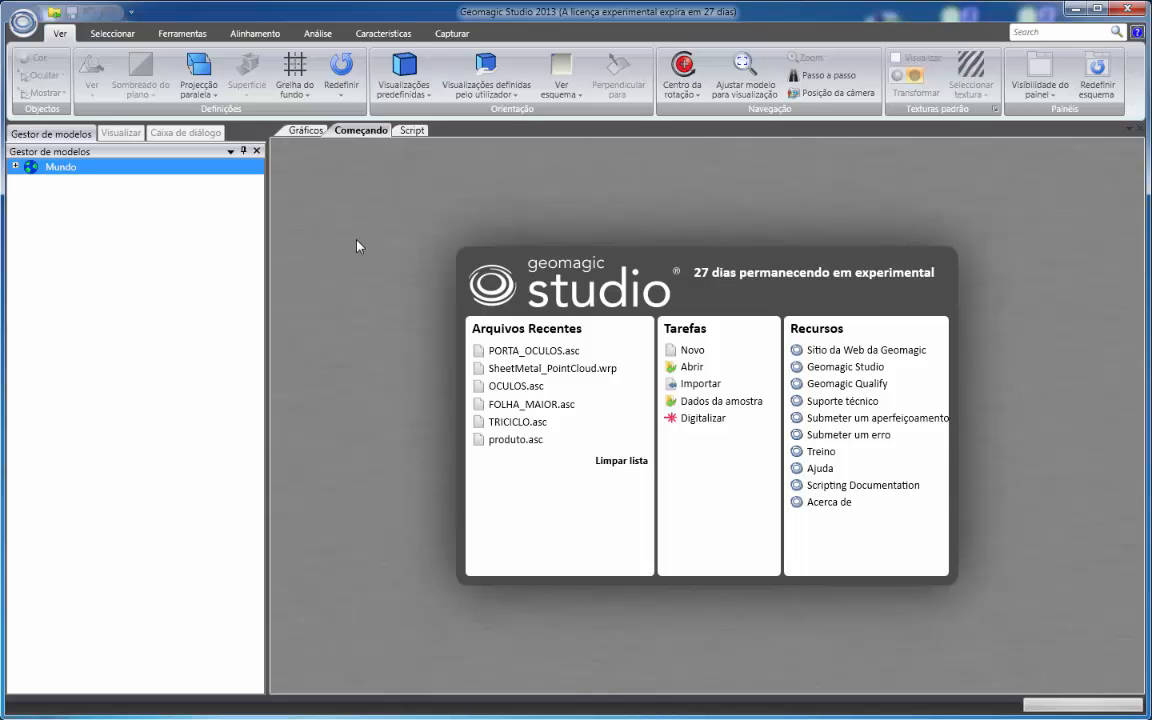
- Open TRICICLO.asc from the desktop's ASC folder, sampled at 100% with all data kept and millimetres as the data unit
click(55, 16)
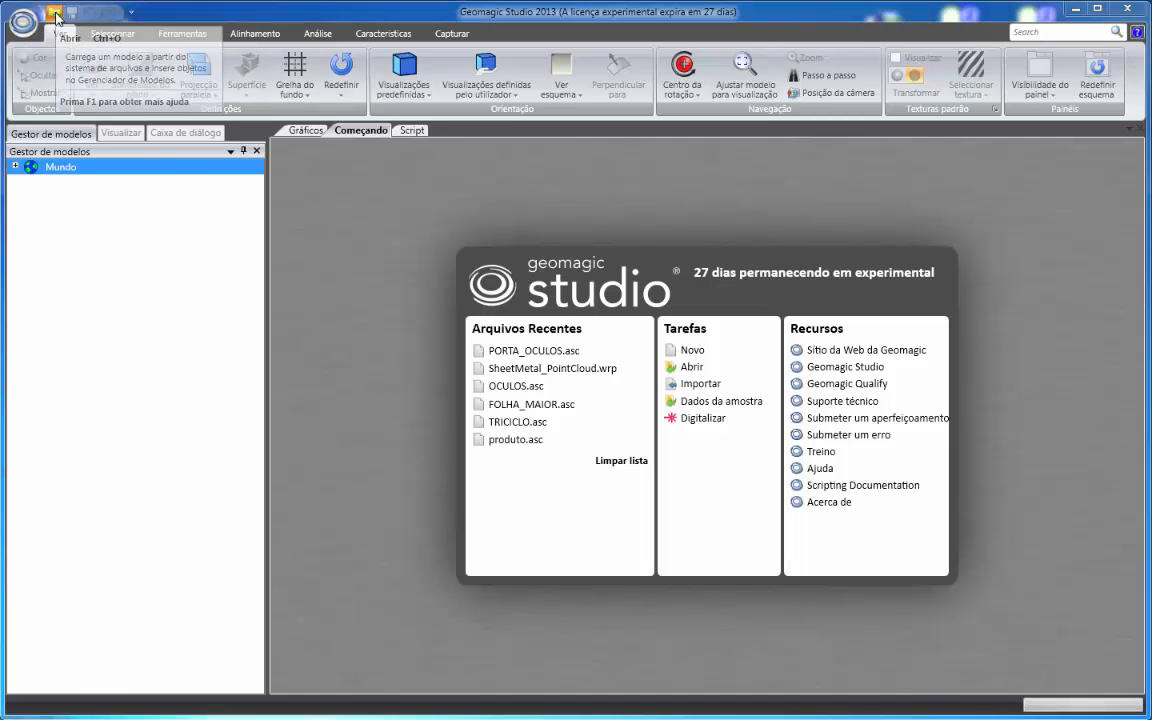
drag(352, 25, 341, 35)
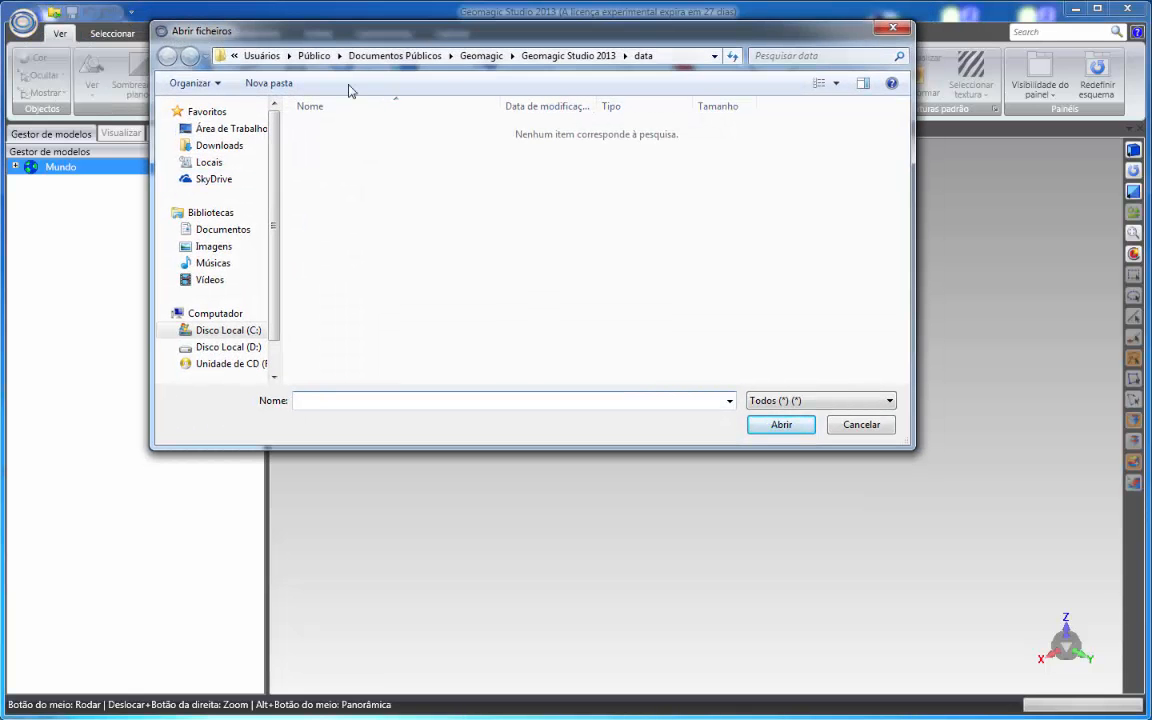
click(243, 131)
double_click(325, 250)
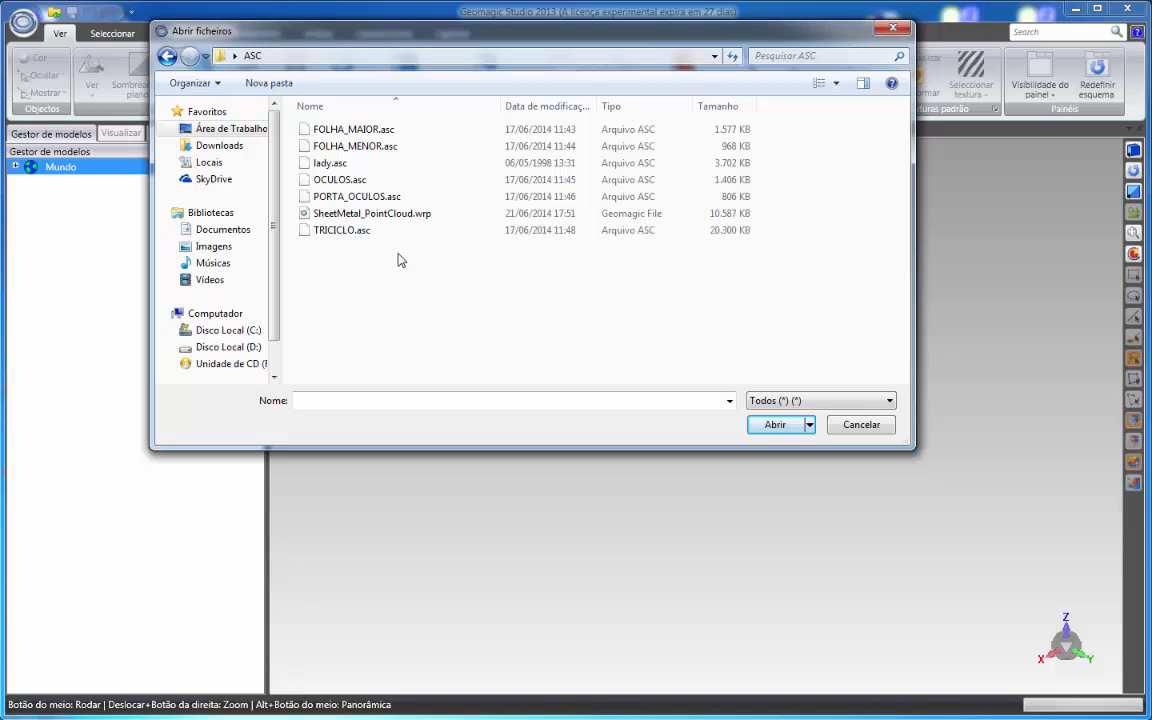
click(341, 232)
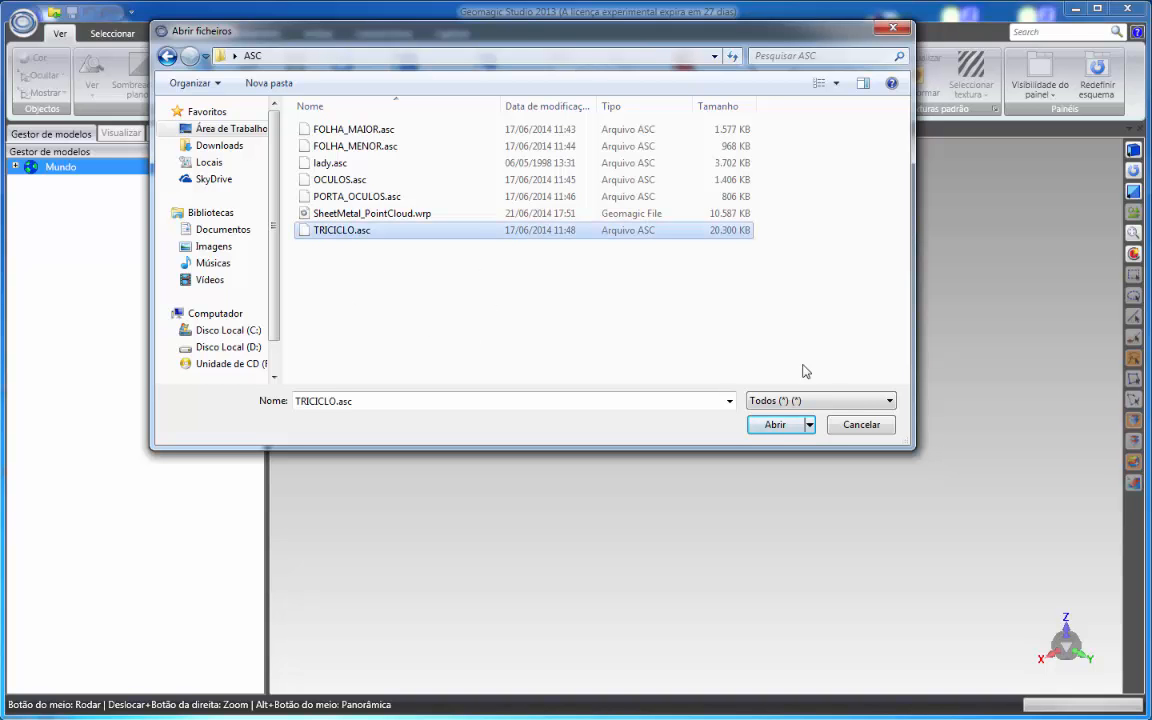
click(774, 425)
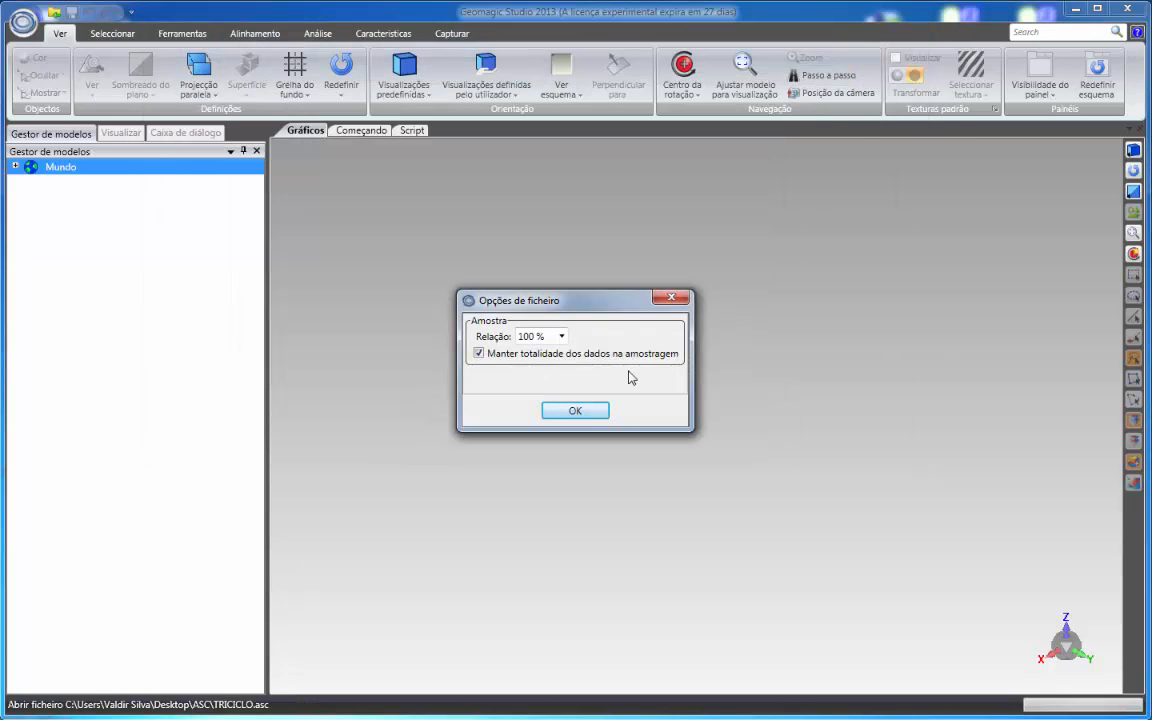
click(583, 411)
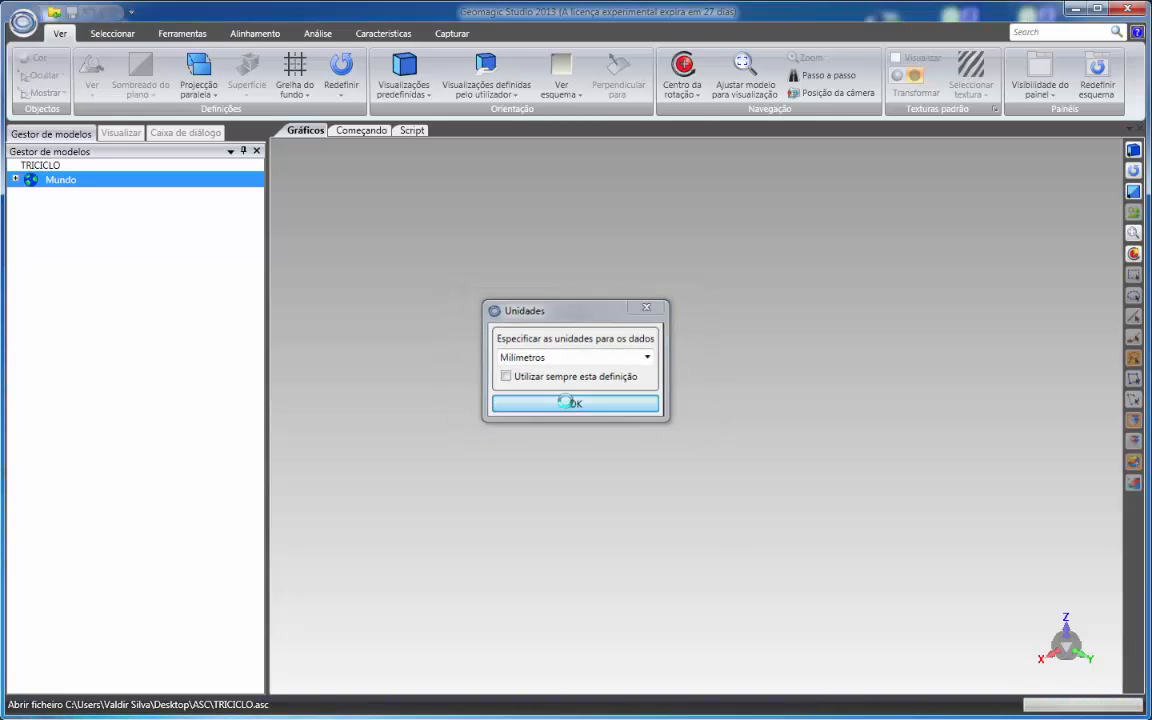
click(568, 402)
- Examine the whole TRICICLO point cloud from several angles and distances
middle_drag(608, 334, 609, 470)
scroll(718, 411, up, 5)
scroll(651, 396, up, 3)
middle_drag(651, 396, 861, 441)
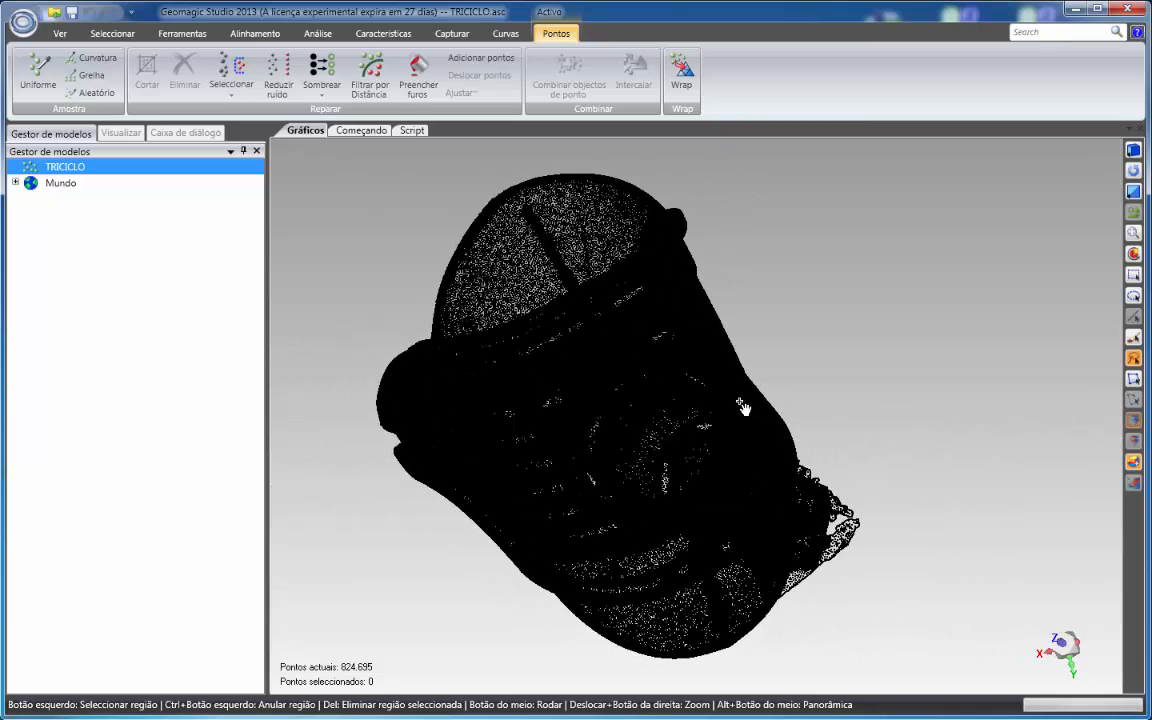
middle_drag(640, 435, 756, 314)
scroll(681, 391, up, 5)
scroll(676, 411, down, 5)
middle_drag(676, 411, 864, 314)
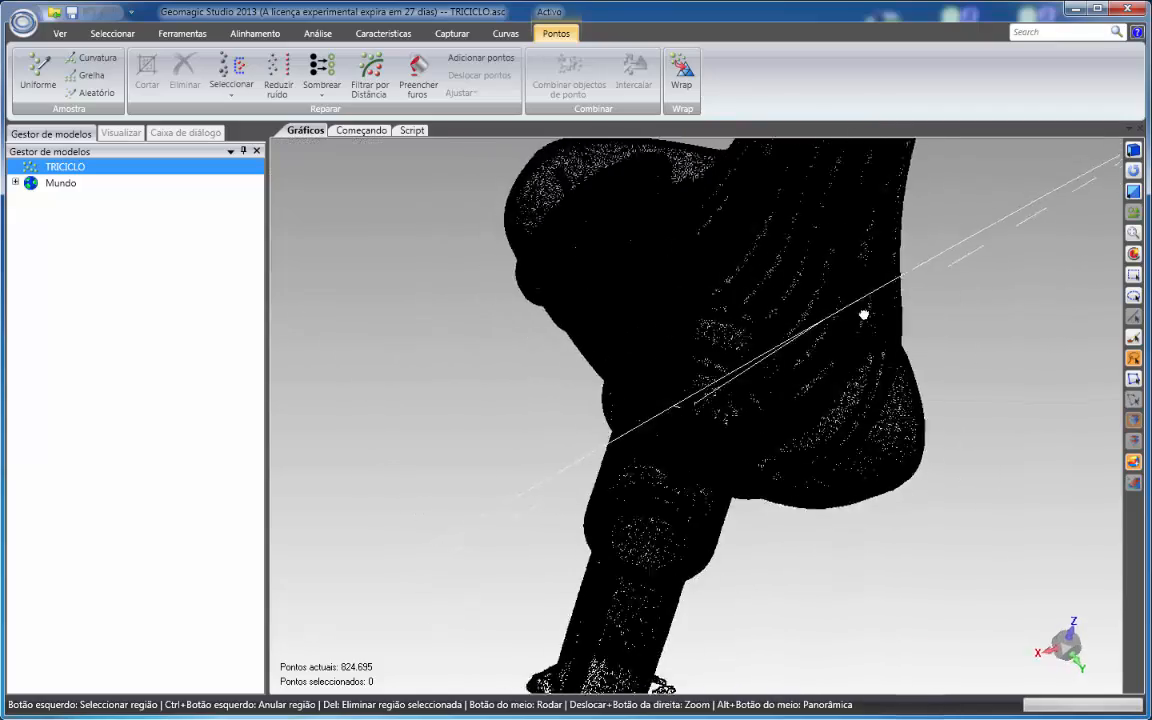
scroll(680, 376, up, 3)
scroll(681, 377, up, 4)
middle_drag(681, 377, 725, 316)
scroll(725, 316, down, 4)
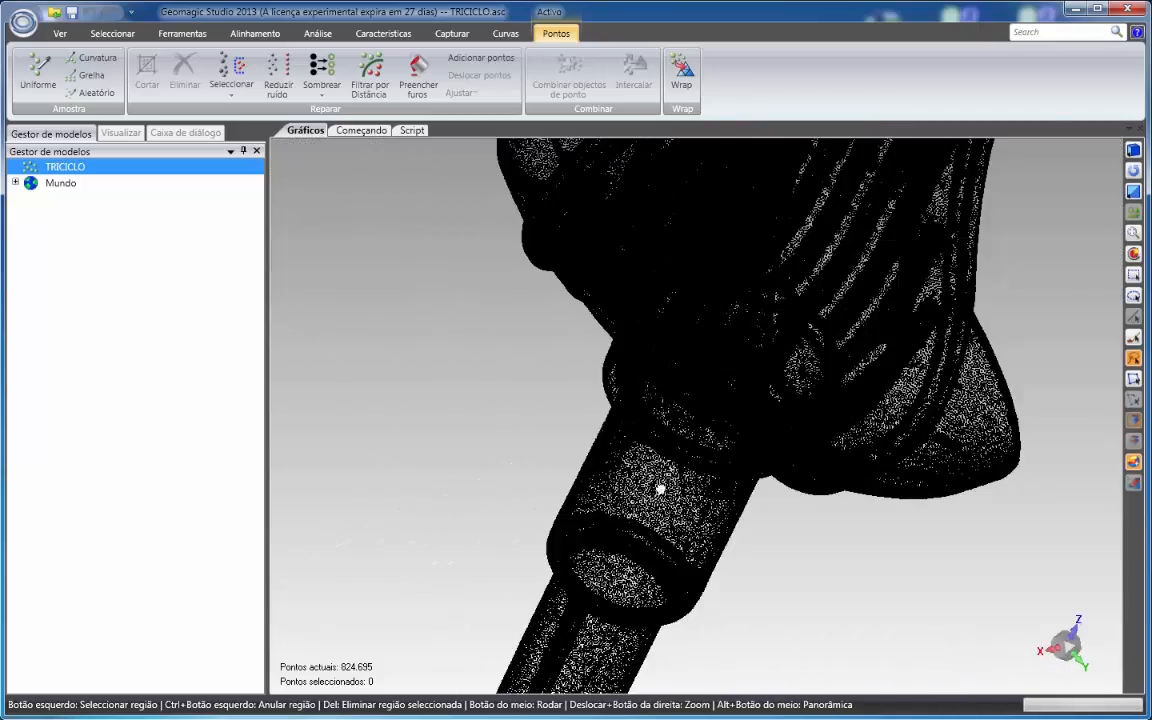
- Inspect the scanned points on the cylindrical collar of the stem up close
middle_drag(661, 488, 892, 486)
scroll(600, 494, up, 4)
middle_drag(598, 495, 625, 496)
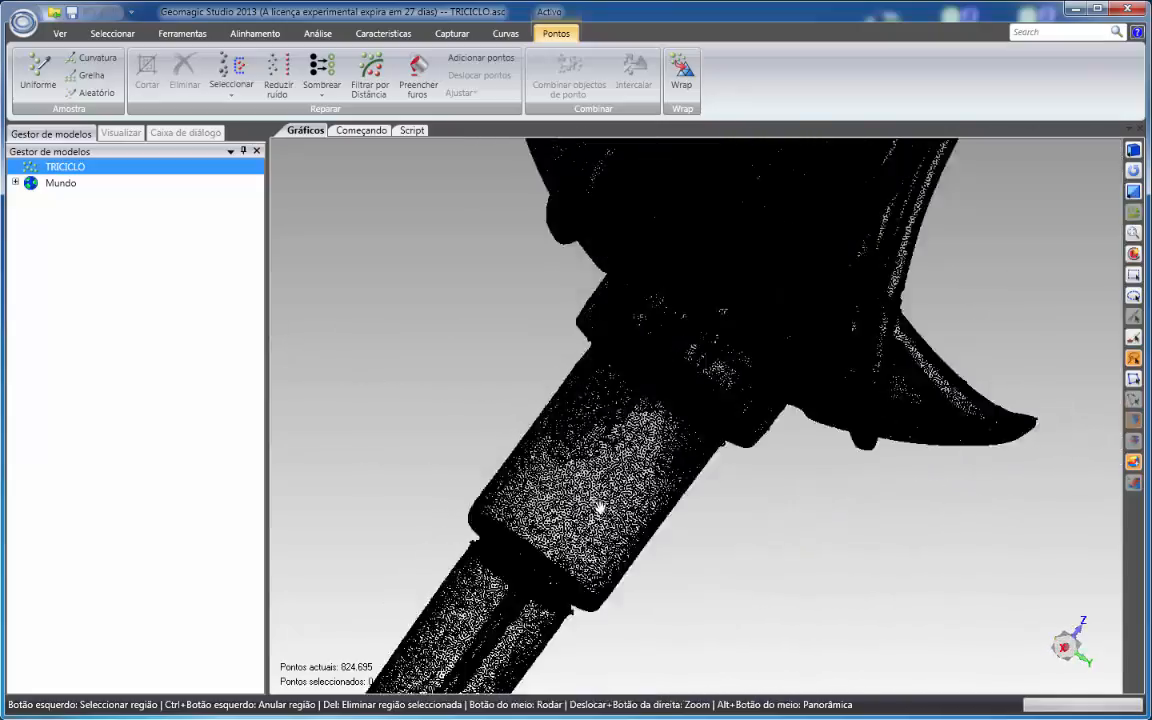
scroll(599, 508, up, 3)
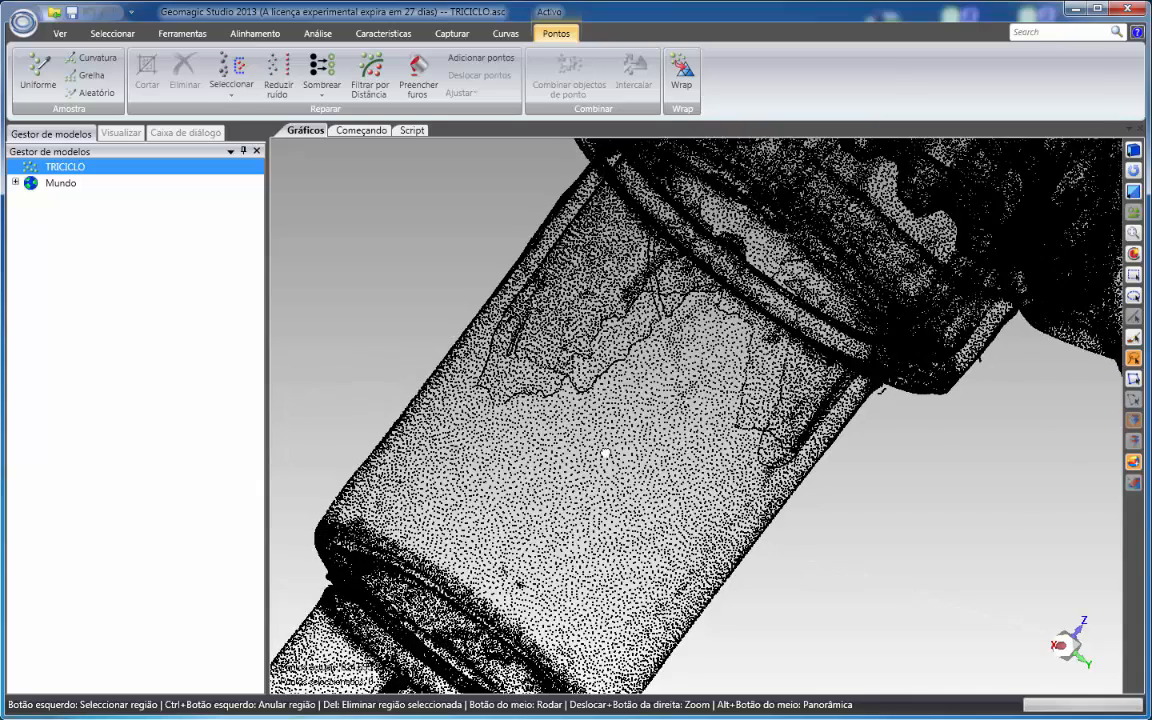
middle_drag(605, 454, 597, 368)
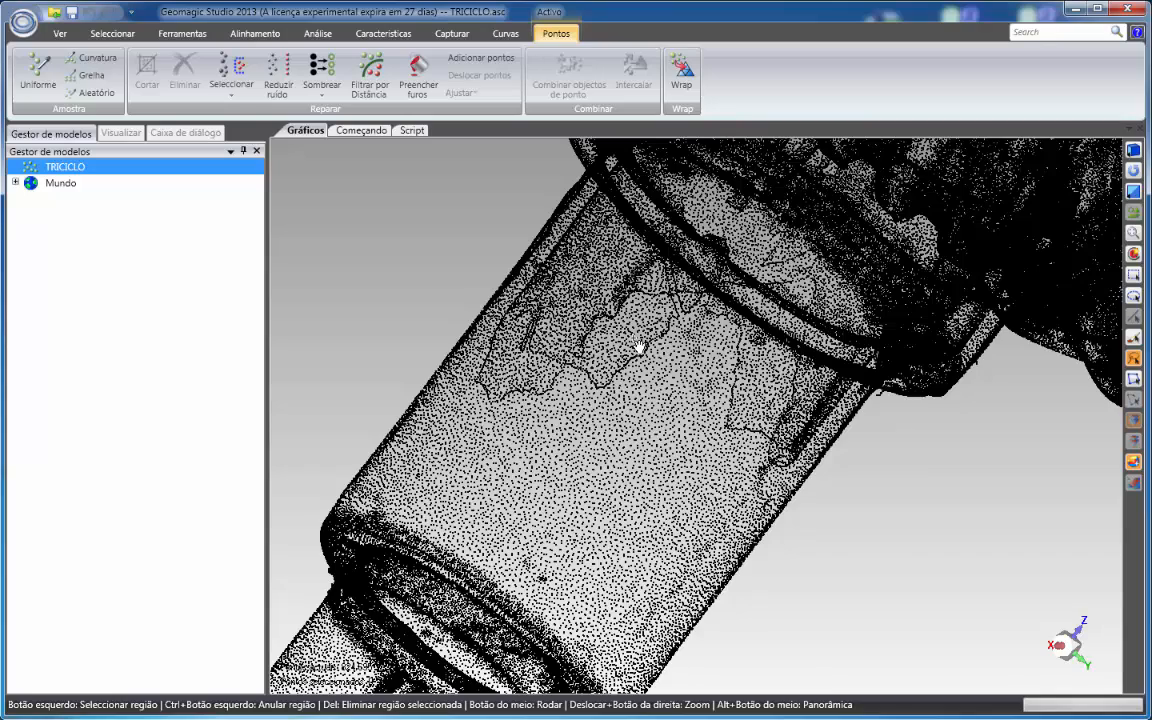
middle_drag(613, 397, 674, 298)
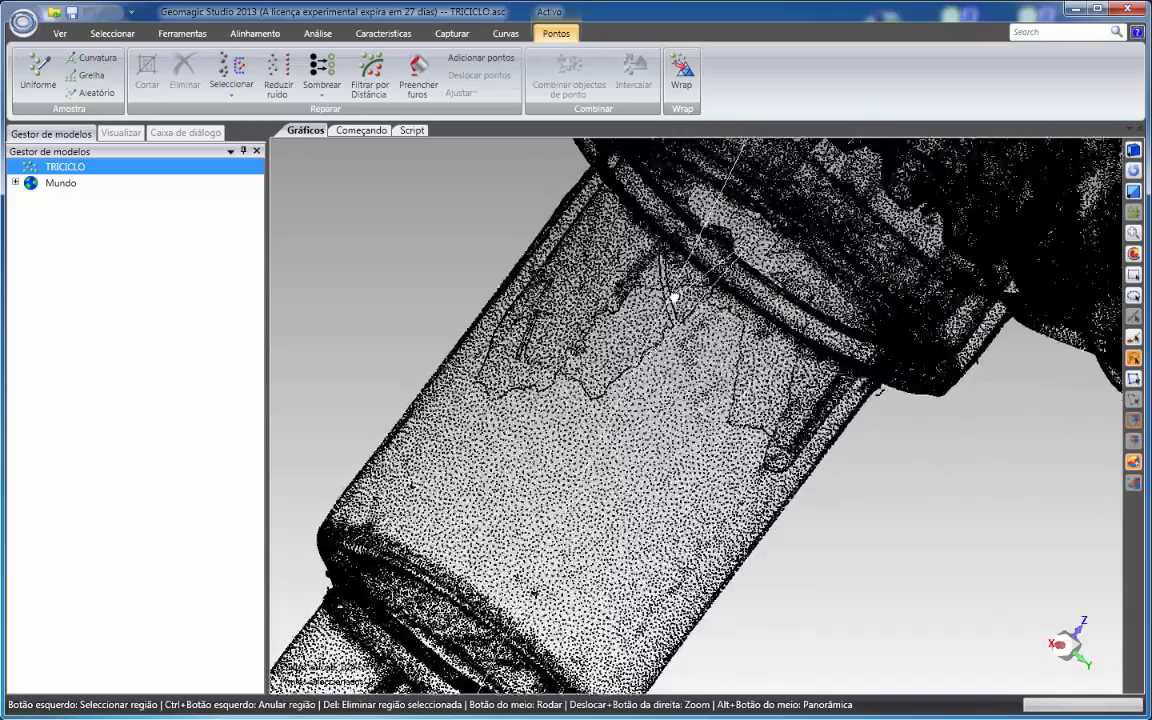
scroll(645, 475, down, 2)
scroll(640, 488, up, 3)
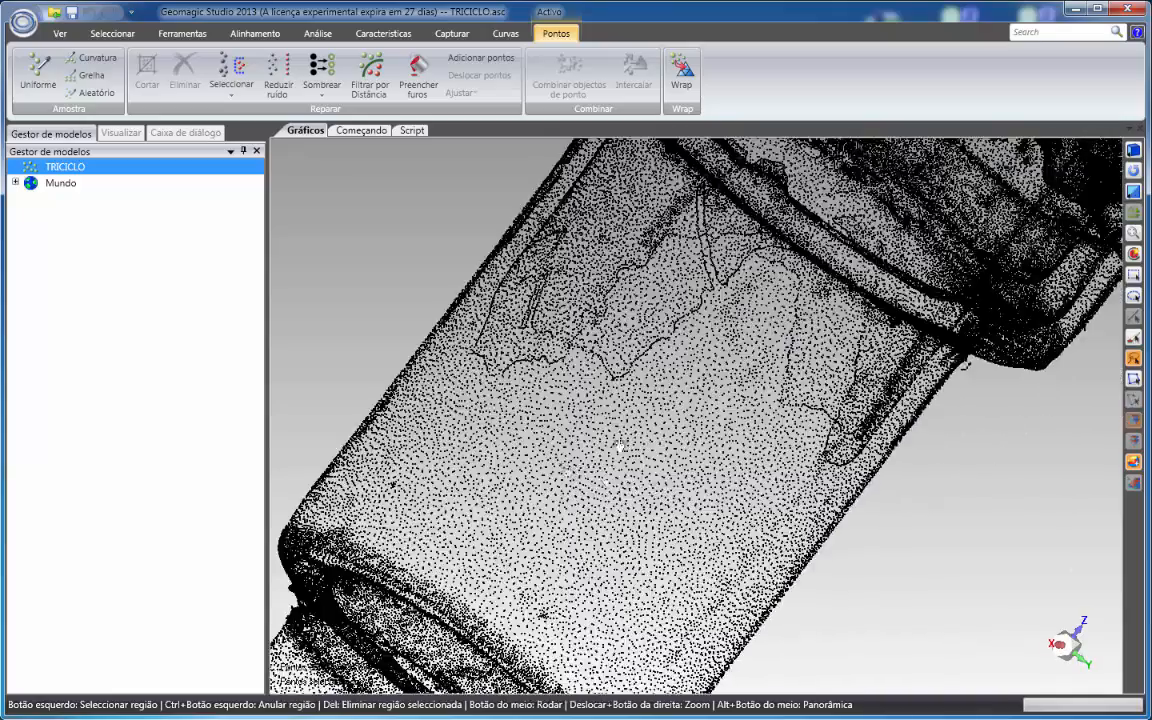
middle_drag(591, 481, 553, 425)
scroll(555, 437, down, 4)
middle_drag(604, 470, 487, 397)
scroll(571, 483, up, 6)
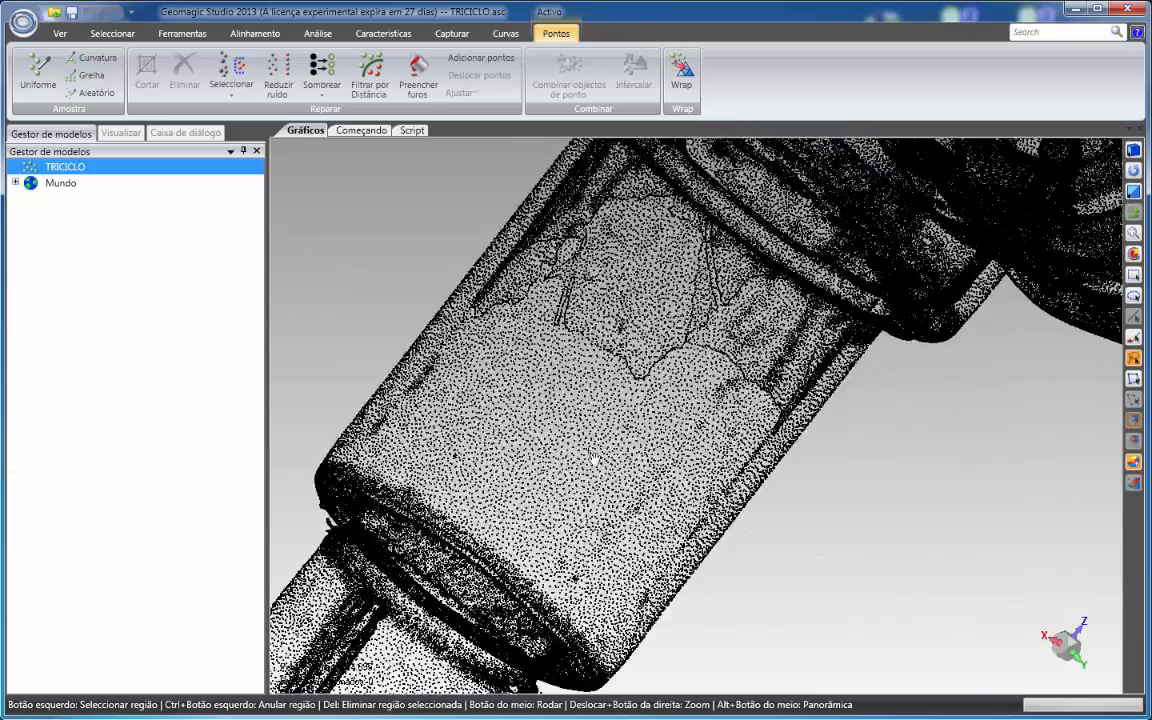
scroll(700, 452, down, 3)
scroll(660, 400, up, 4)
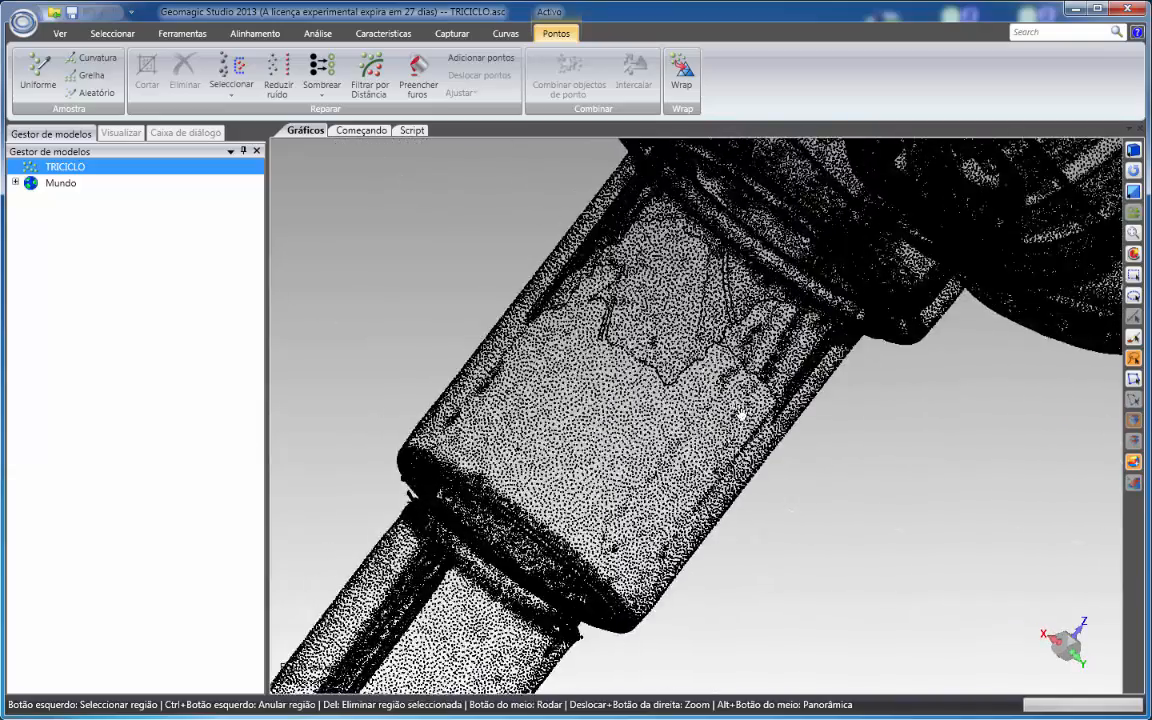
- Inspect the points on the notched upper ends and ribbed walls of the part at close range
scroll(660, 402, down, 3)
middle_drag(640, 396, 718, 336)
scroll(718, 336, up, 5)
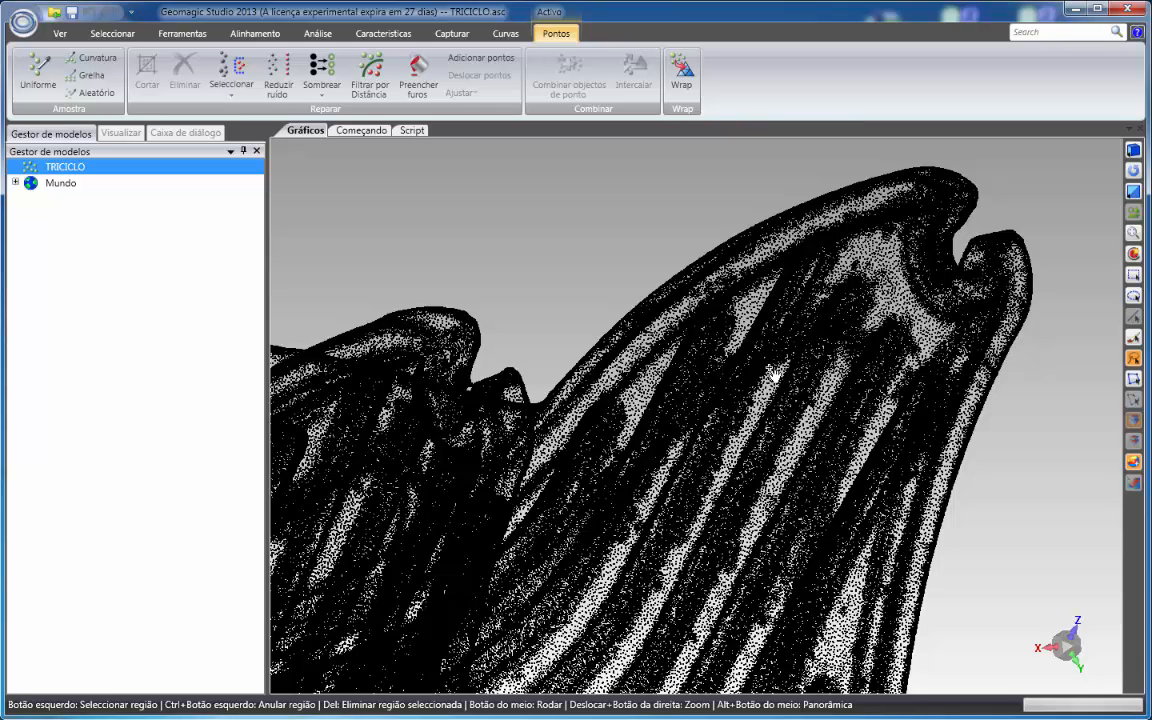
scroll(802, 294, down, 6)
middle_drag(802, 293, 660, 380)
scroll(720, 470, up, 6)
middle_drag(633, 463, 667, 335)
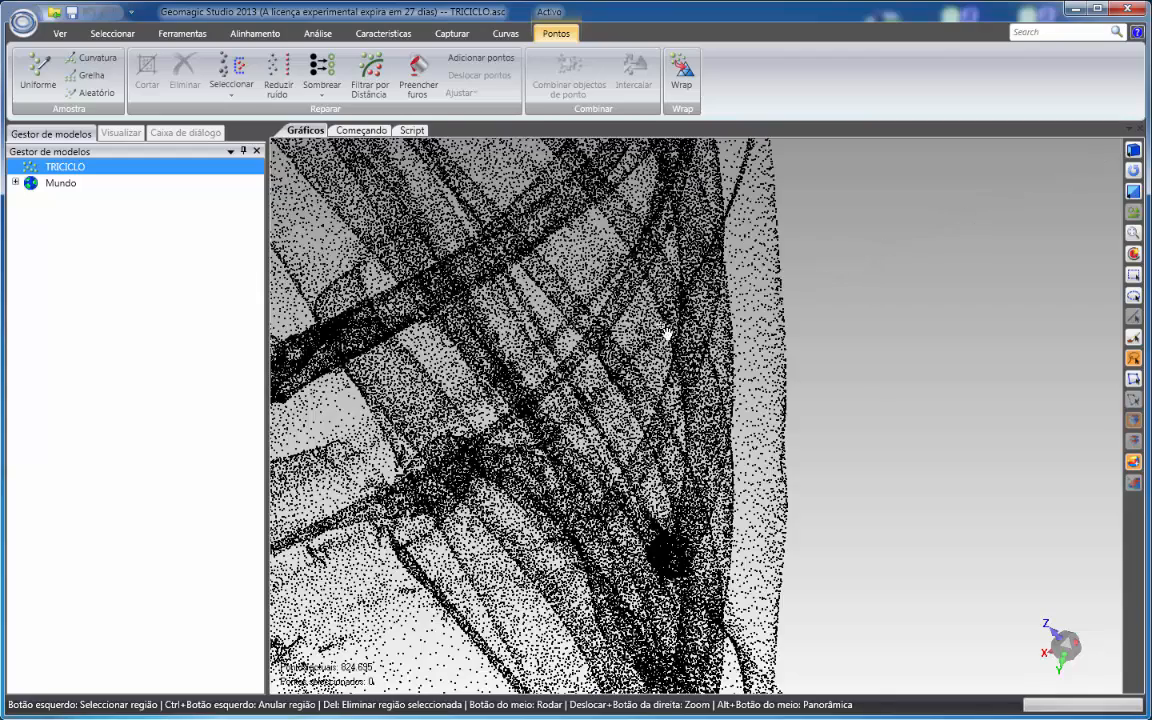
scroll(772, 300, down, 6)
middle_drag(763, 304, 548, 429)
scroll(808, 340, down, 6)
scroll(766, 392, down, 2)
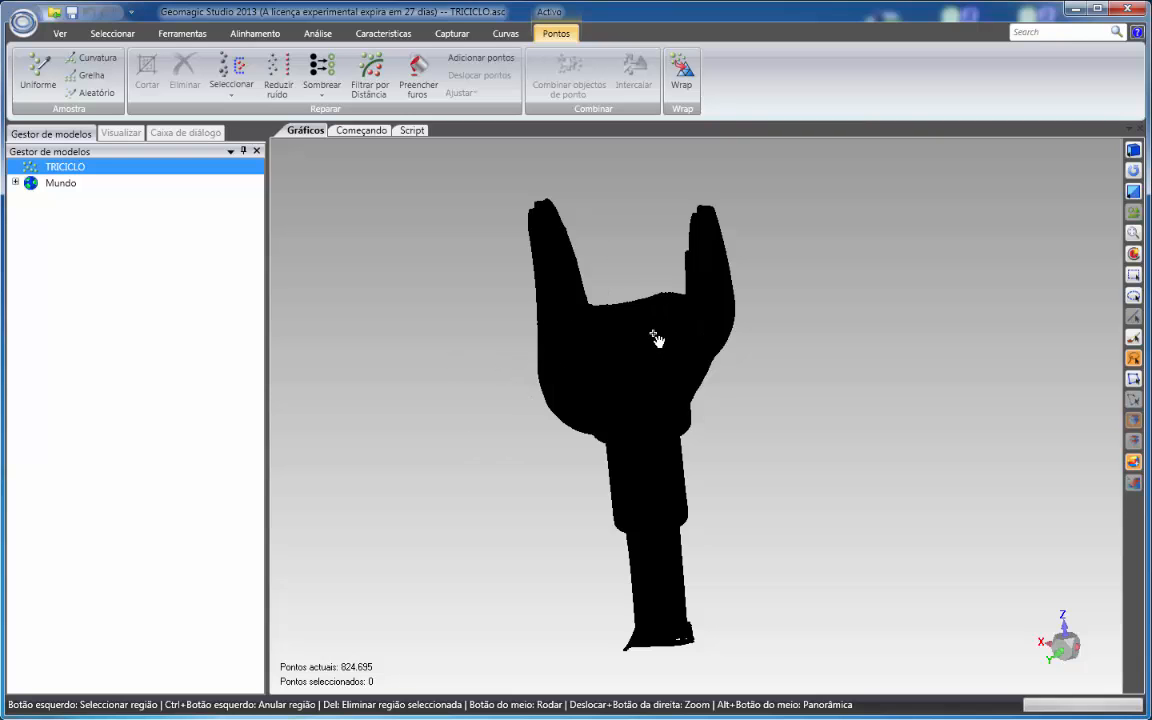
- View the complete point cloud upright, from below and from the side
mouse_move(681, 355)
middle_down()
mouse_move(694, 321)
mouse_move(661, 360)
middle_up()
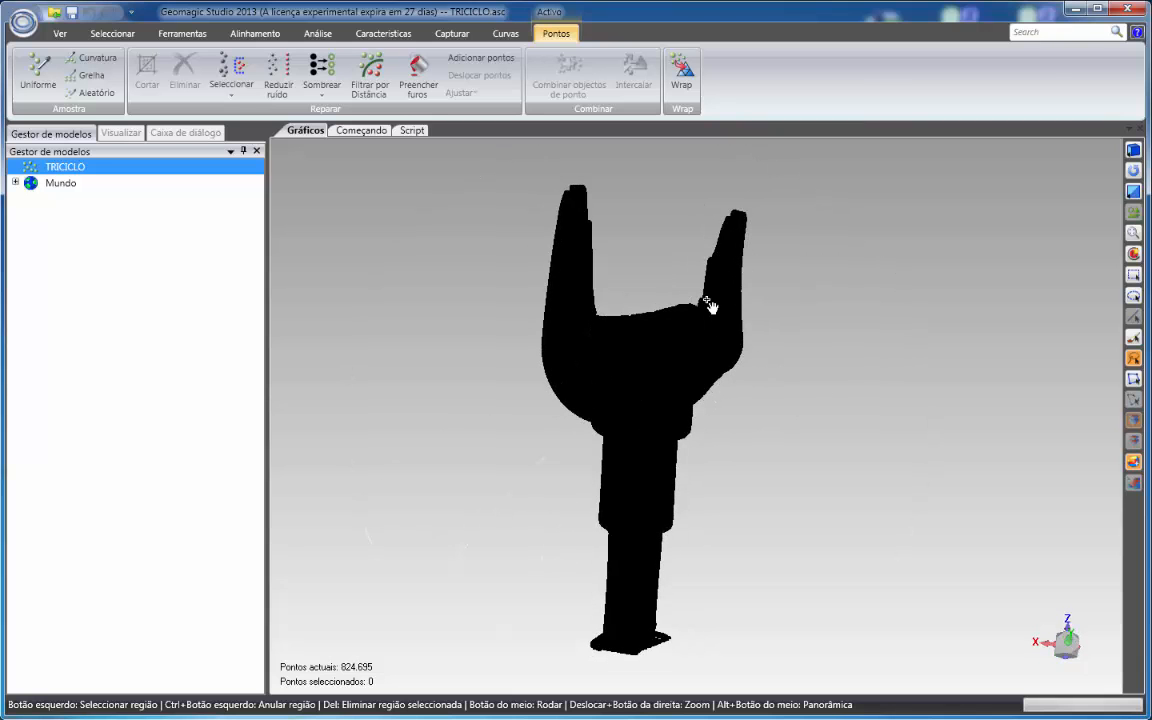
alt+middle_drag(702, 314, 708, 360)
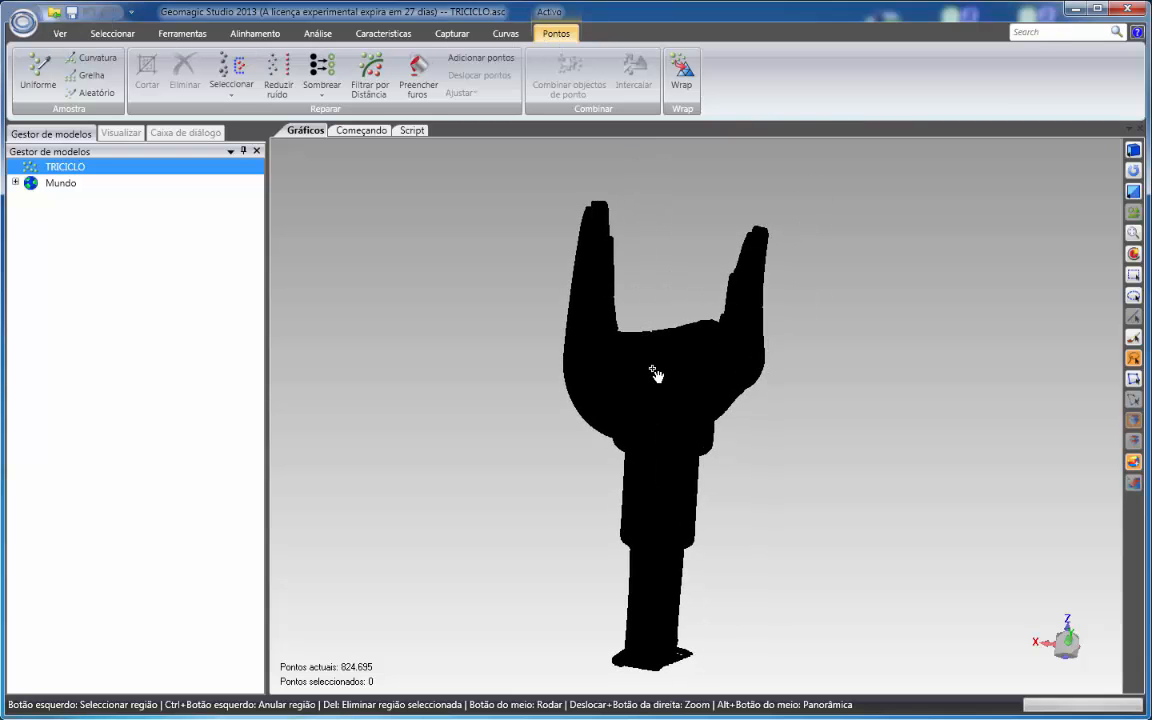
middle_click(666, 401)
middle_drag(689, 378, 700, 405)
middle_drag(657, 305, 745, 352)
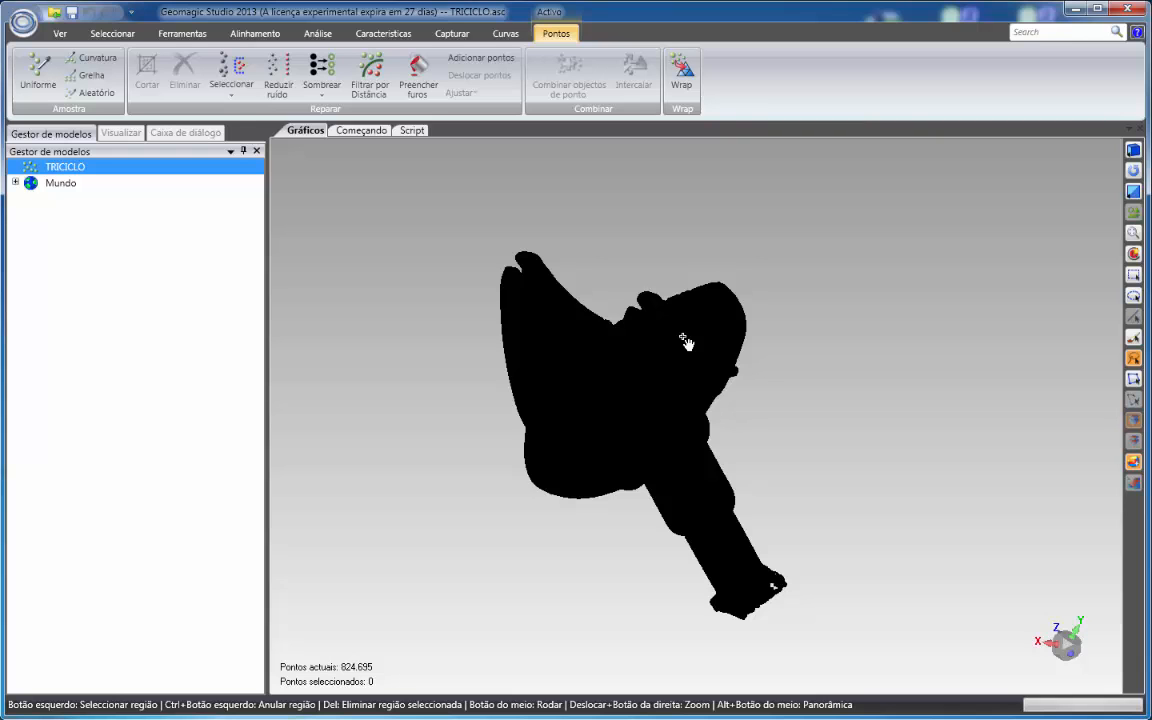
middle_drag(686, 341, 689, 339)
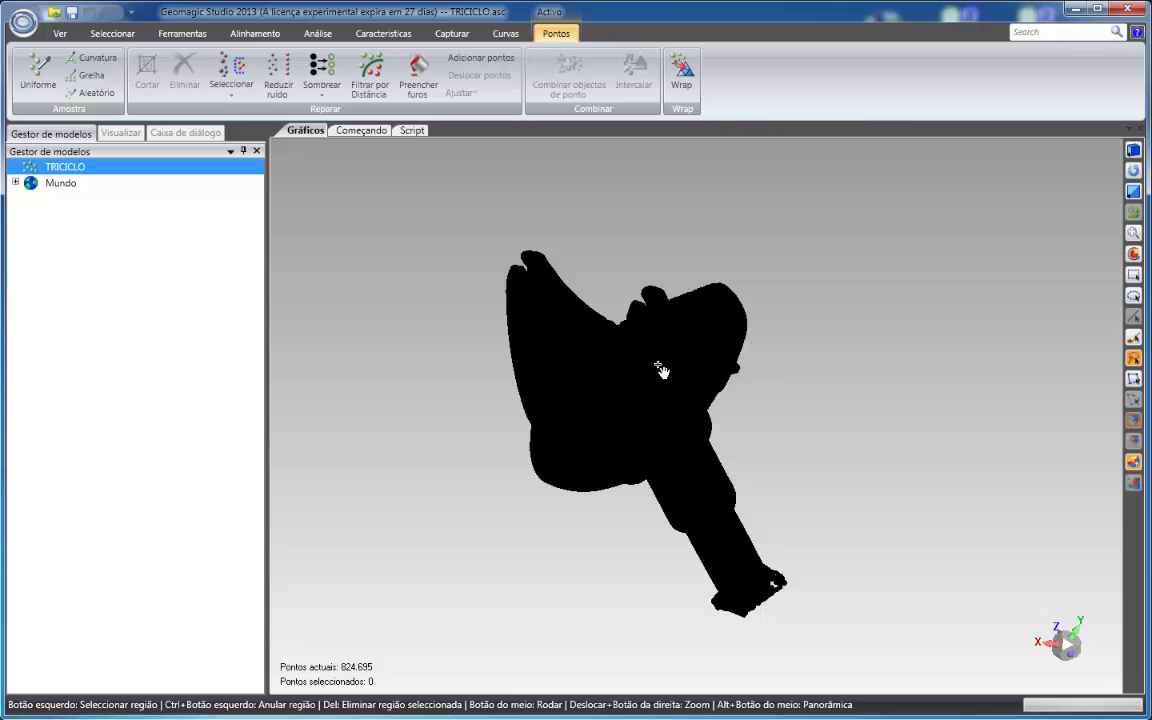
middle_drag(651, 381, 714, 347)
middle_drag(672, 329, 674, 332)
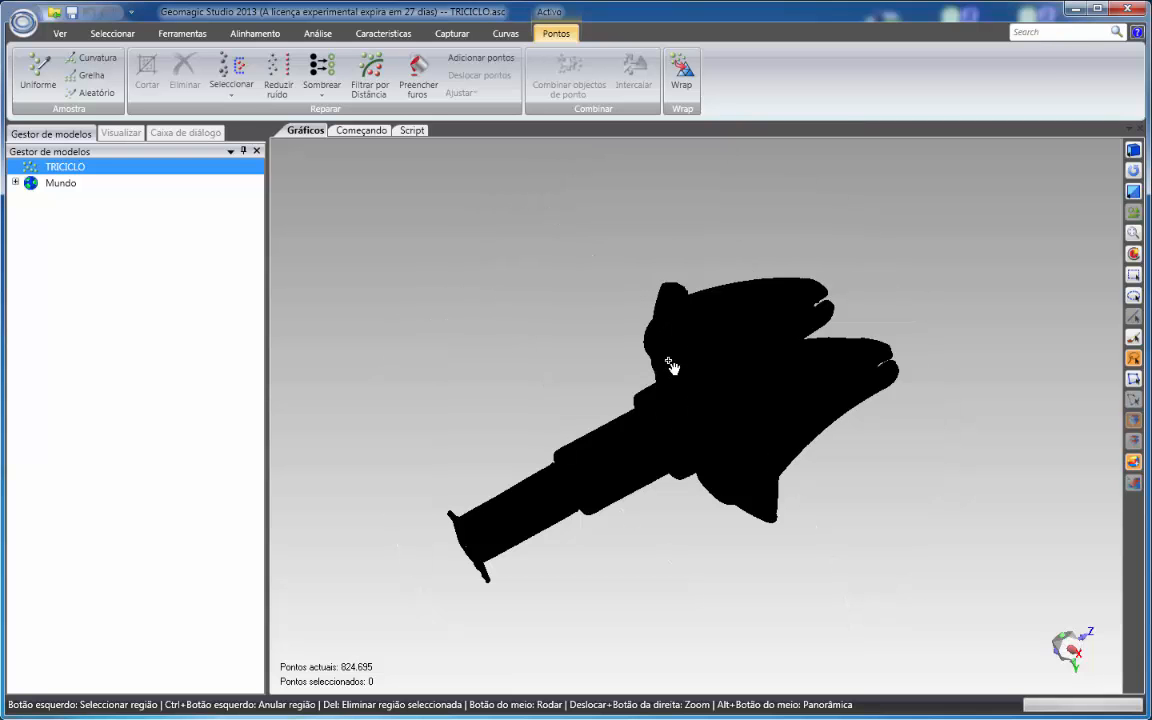
middle_drag(670, 364, 687, 400)
- Examine the two upper arms and the stem at closer range, finishing with the whole part upright in a side view
shift+right_drag(687, 400, 687, 287)
mouse_move(756, 355)
shift+right_down()
mouse_move(753, 226)
mouse_move(764, 375)
mouse_move(760, 309)
mouse_move(748, 470)
mouse_move(753, 206)
mouse_move(761, 404)
mouse_move(769, 265)
mouse_move(766, 411)
mouse_move(764, 373)
shift+right_up()
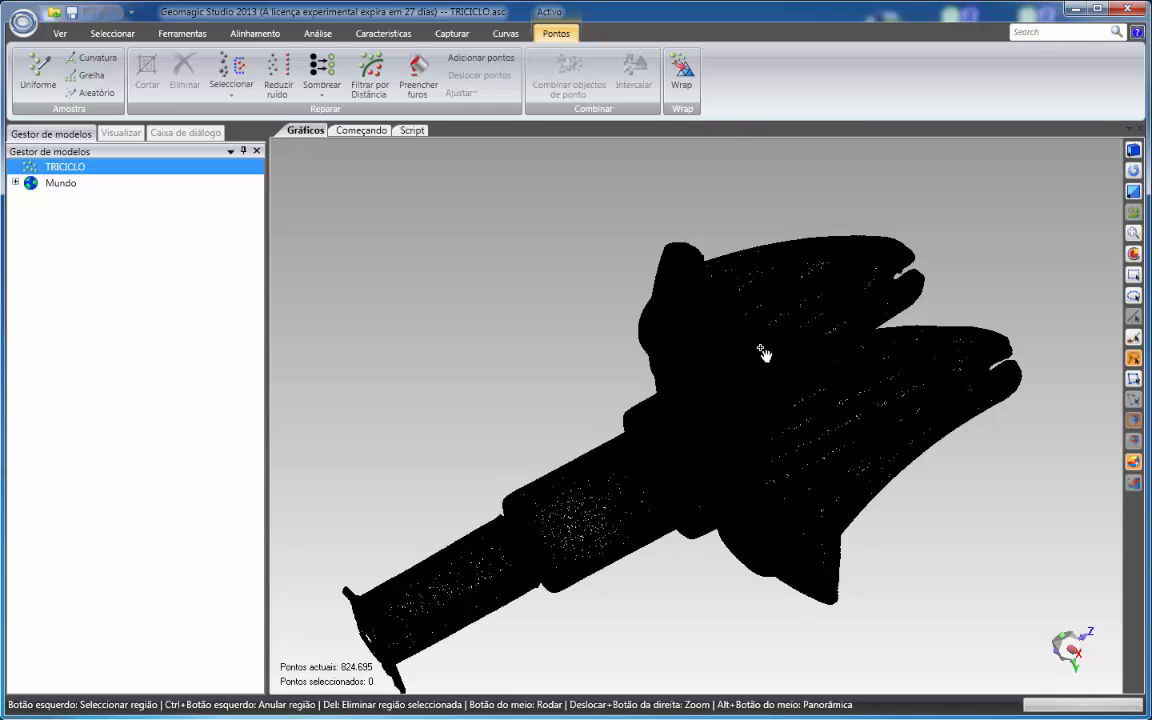
key(alt)
alt+middle_drag(791, 372, 740, 300)
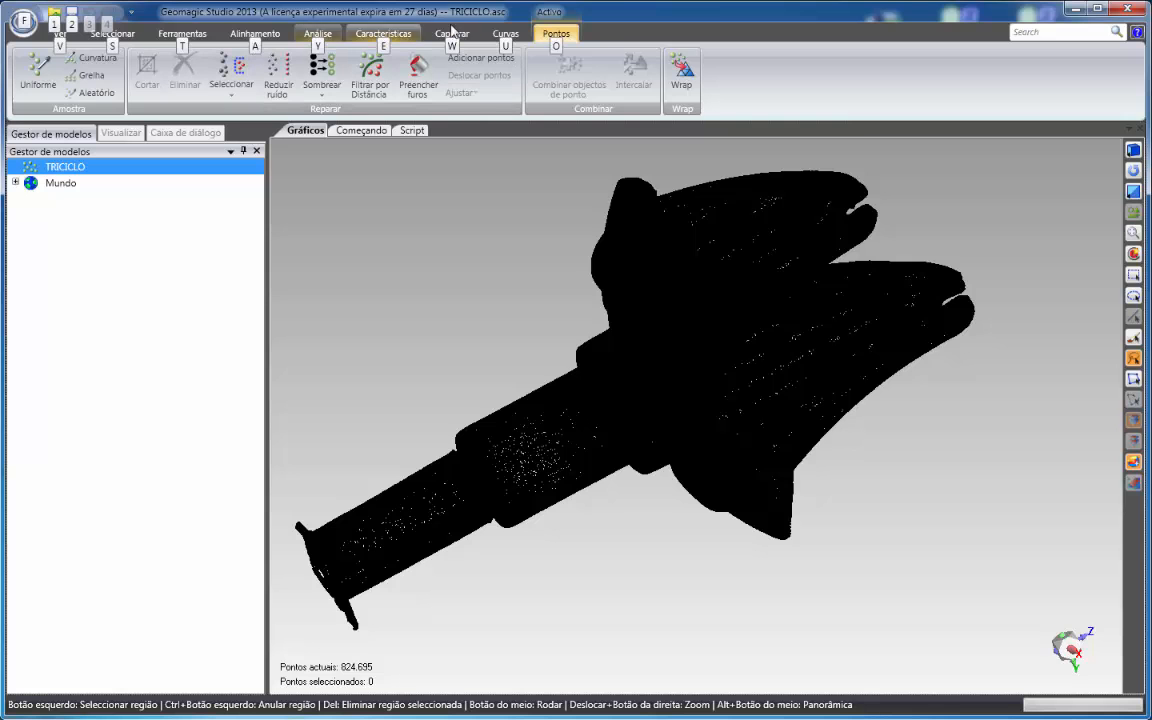
key(alt)
alt+middle_drag(754, 376, 734, 407)
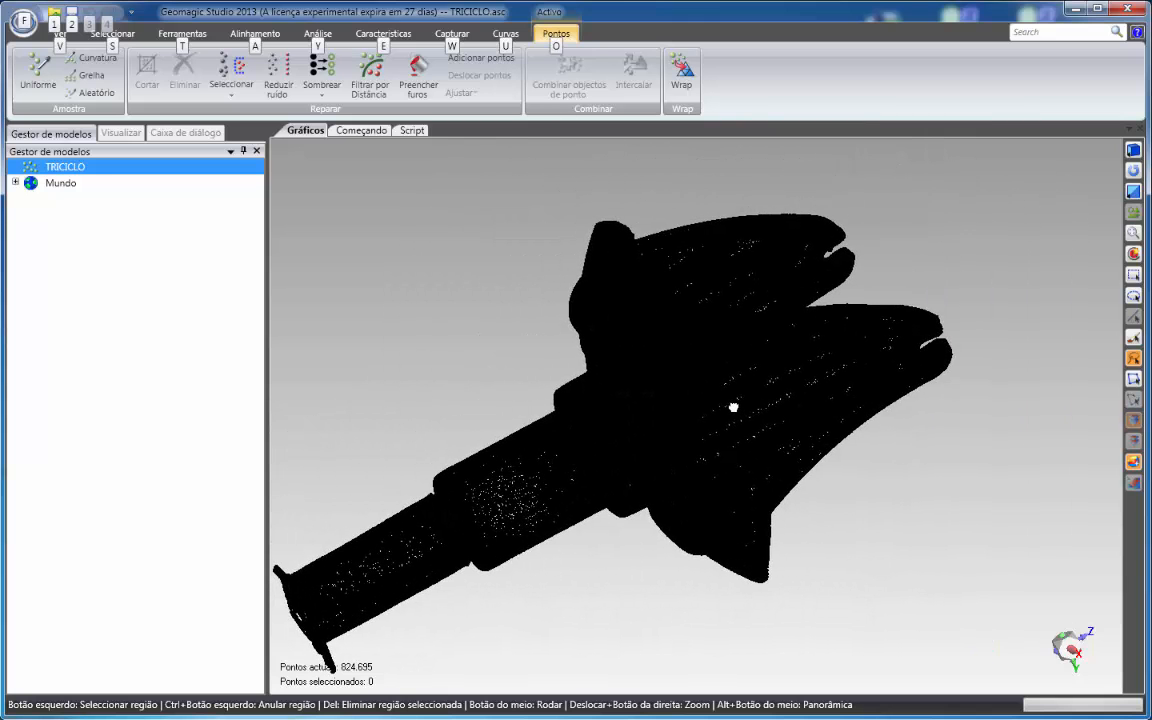
middle_drag(710, 339, 763, 480)
shift+right_drag(722, 404, 689, 401)
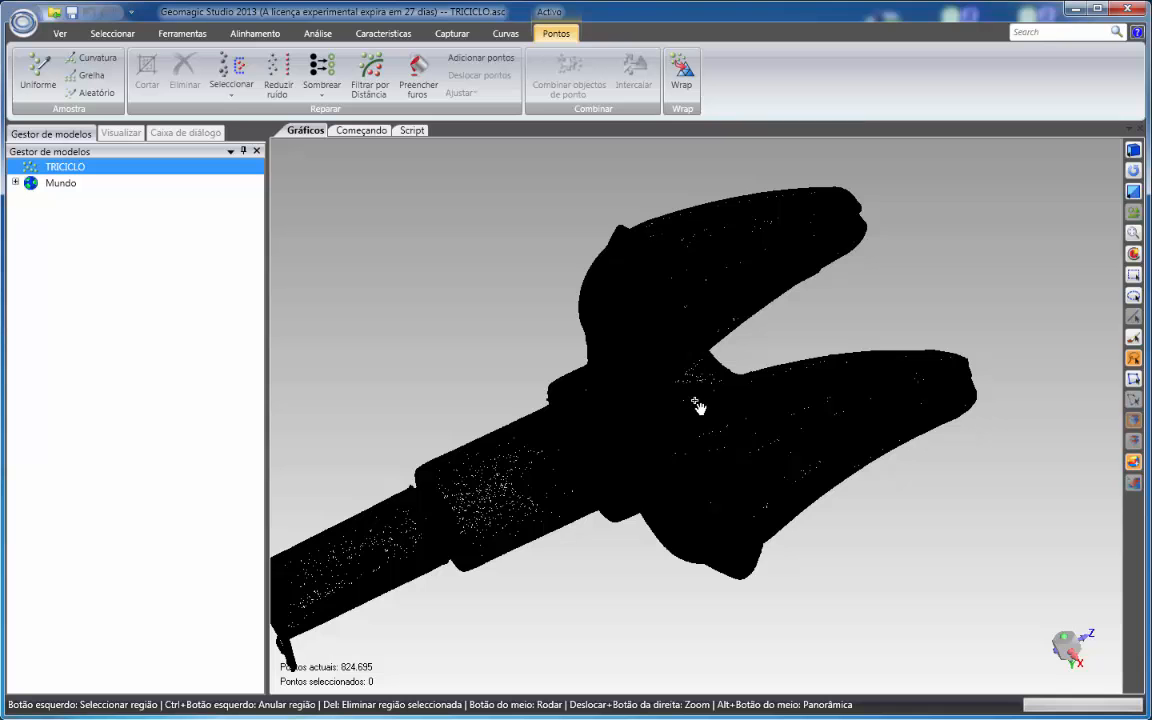
alt+middle_drag(706, 401, 757, 362)
middle_drag(752, 313, 598, 430)
shift+right_drag(637, 355, 647, 381)
alt+middle_drag(647, 381, 729, 411)
middle_drag(708, 441, 710, 372)
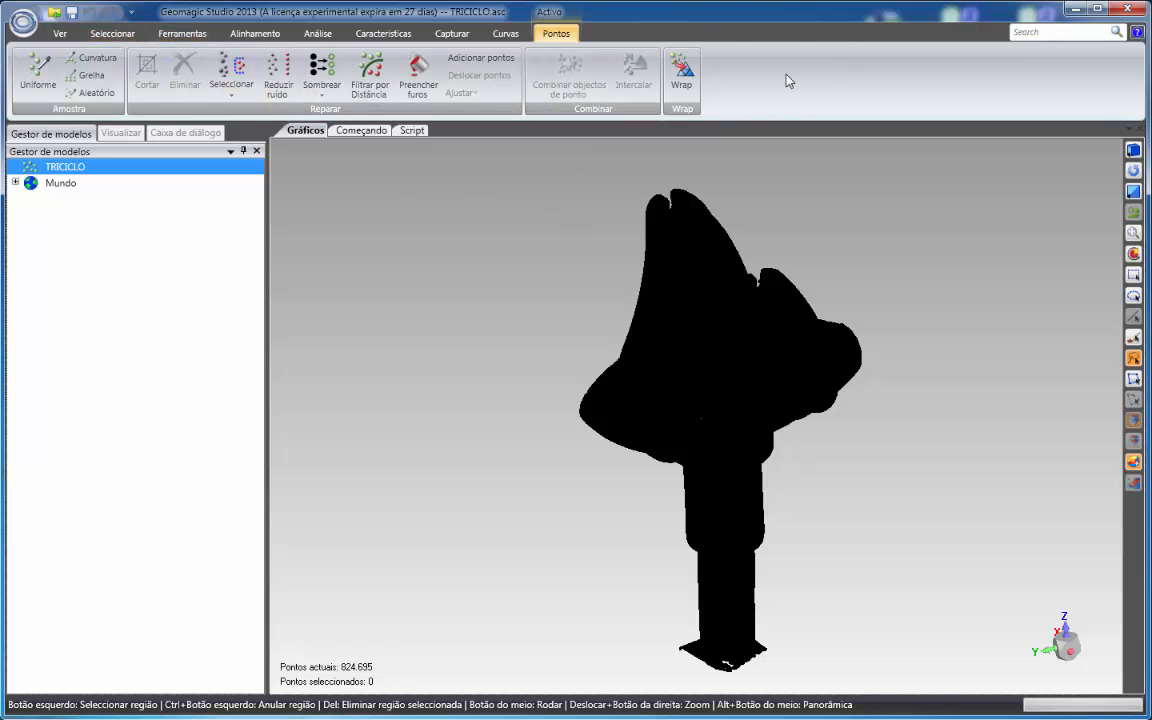
click(112, 33)
click(180, 34)
click(248, 33)
click(316, 33)
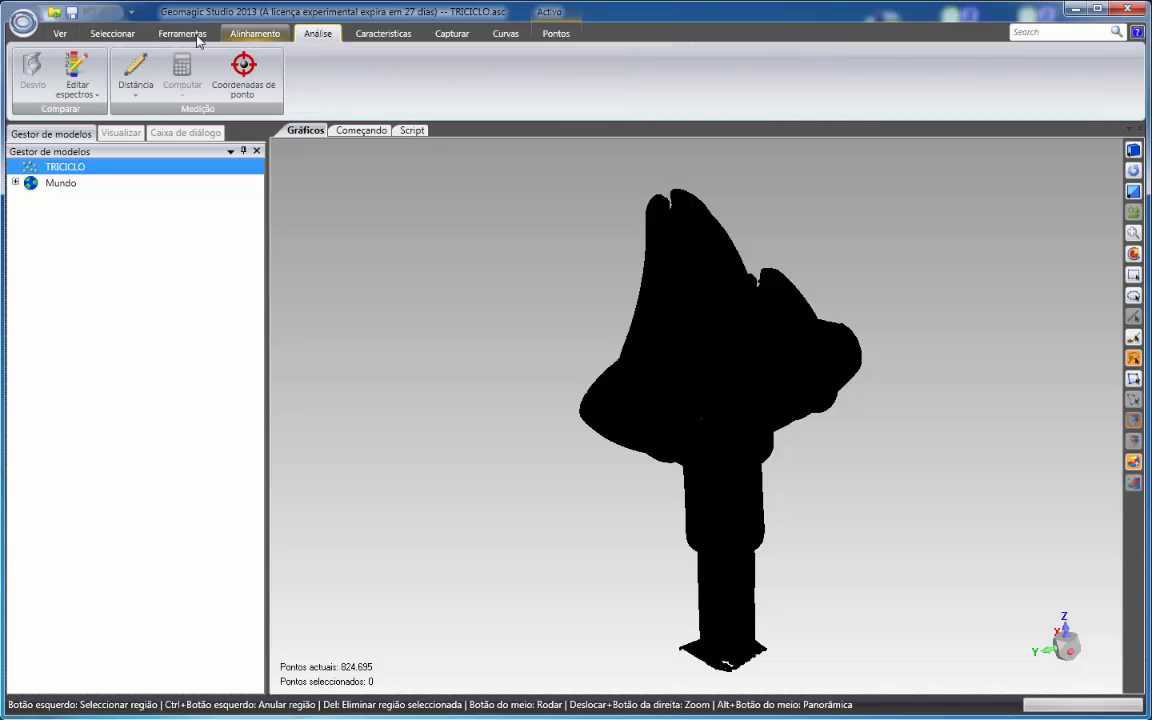
click(60, 33)
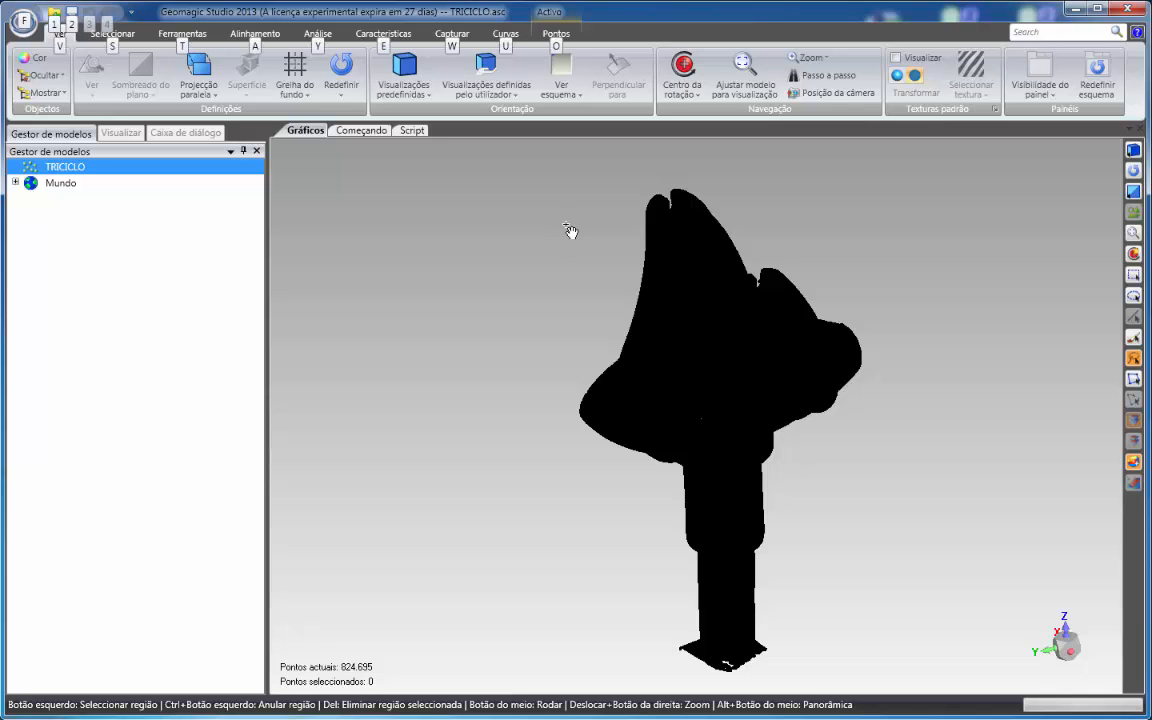
- Bring up the access letters for the selection commands
key(alt)
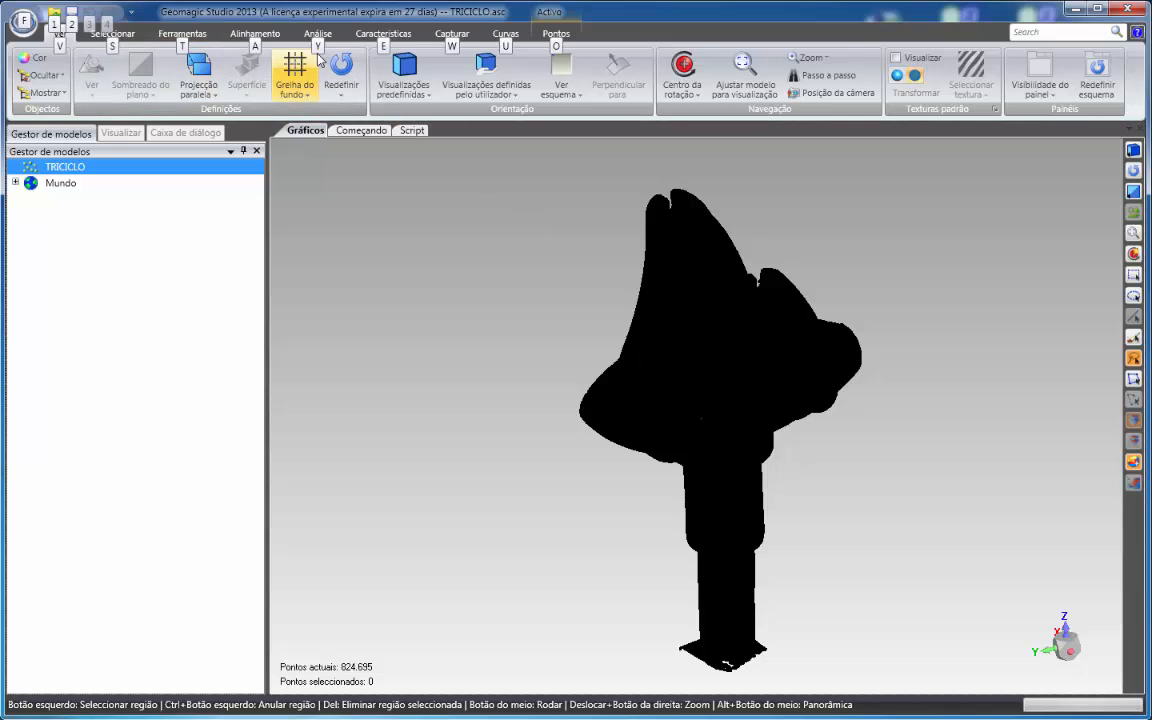
key(alt)
key(alt)
key(alt)
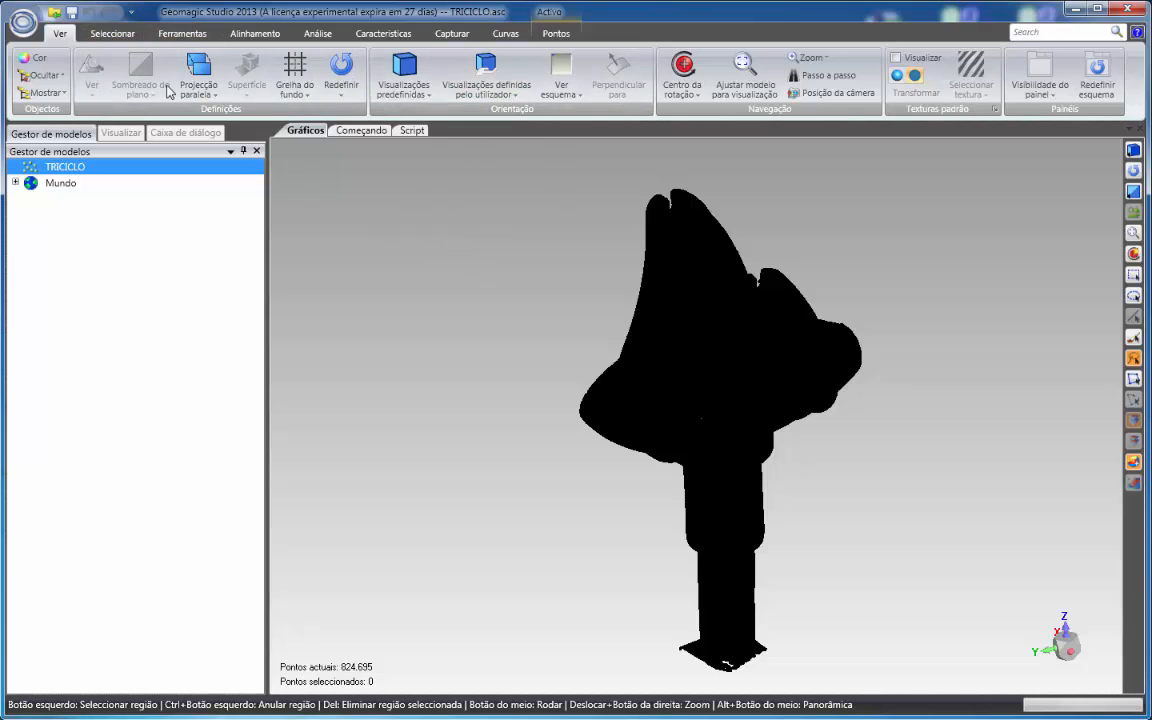
key(alt)
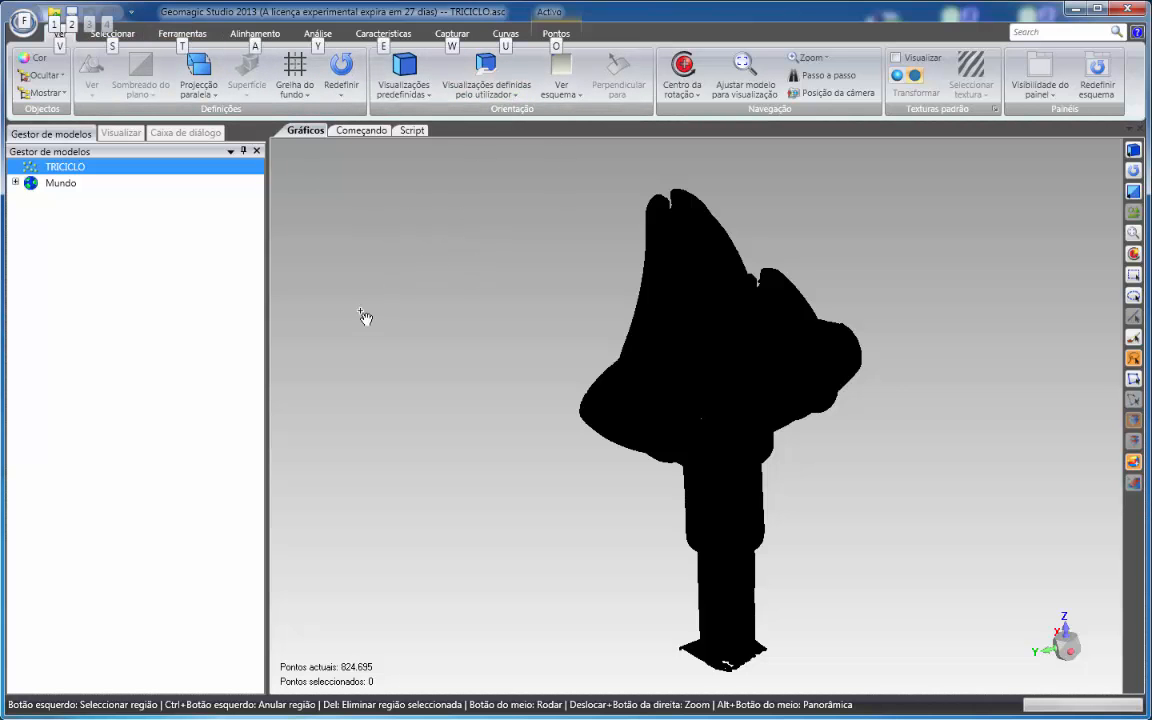
key(s)
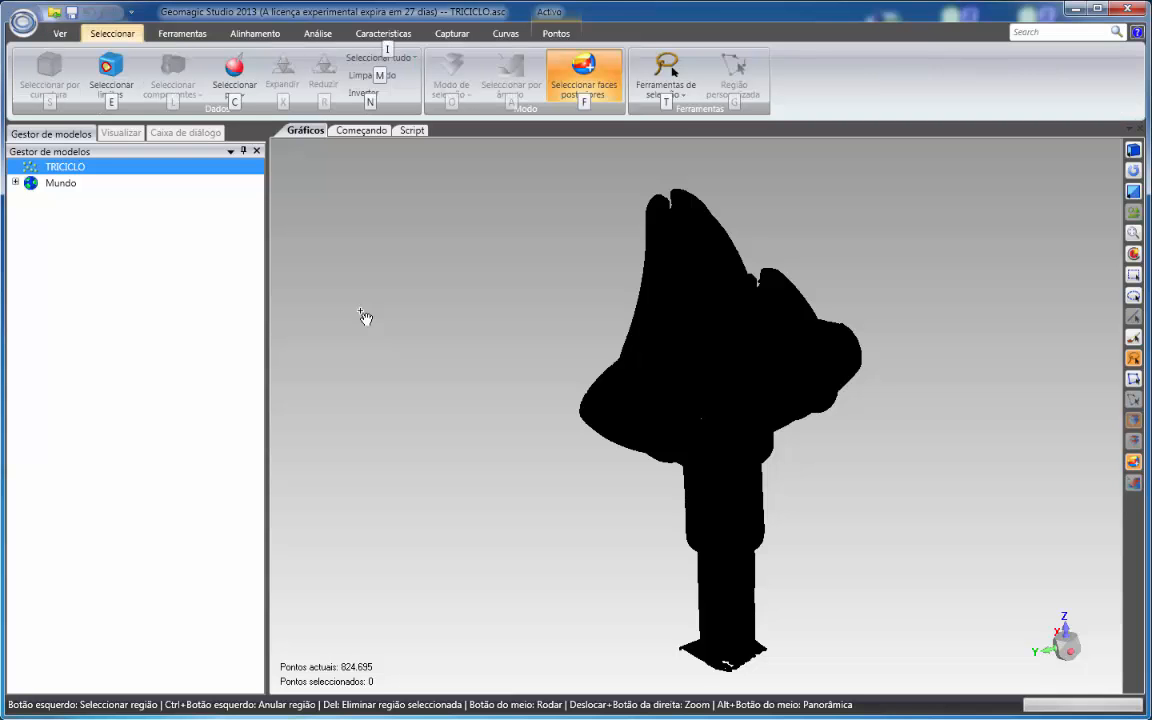
- Make Rectângulo the active selection tool
key(alt)
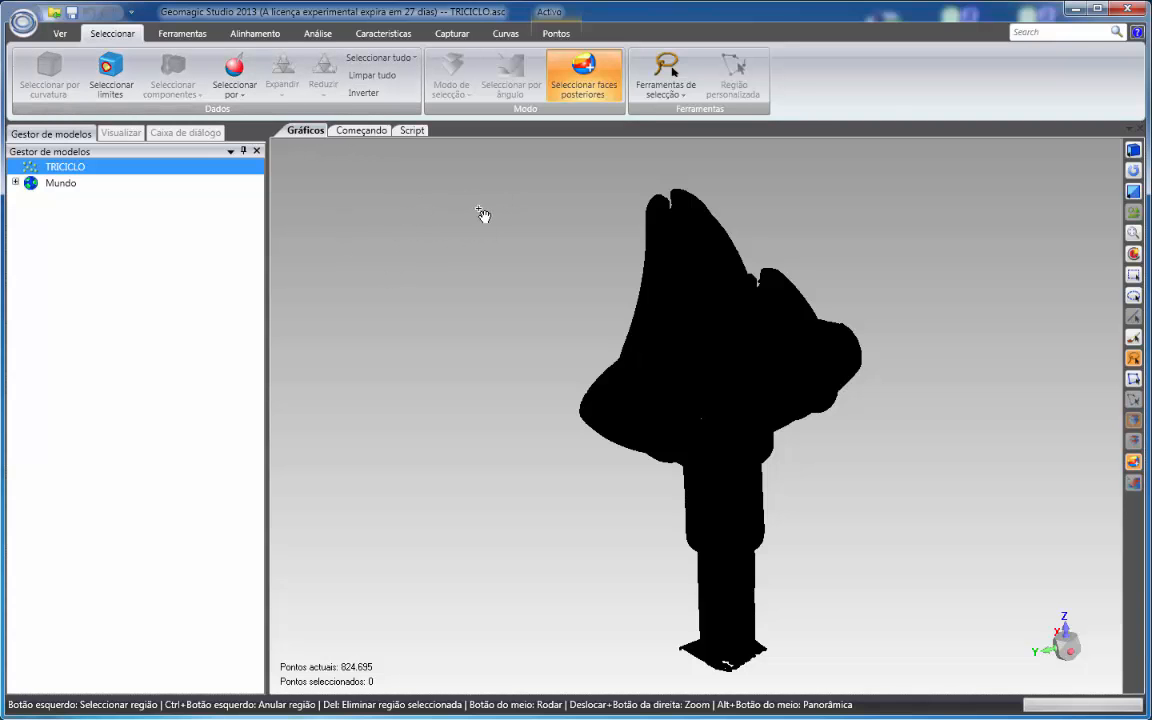
key(alt)
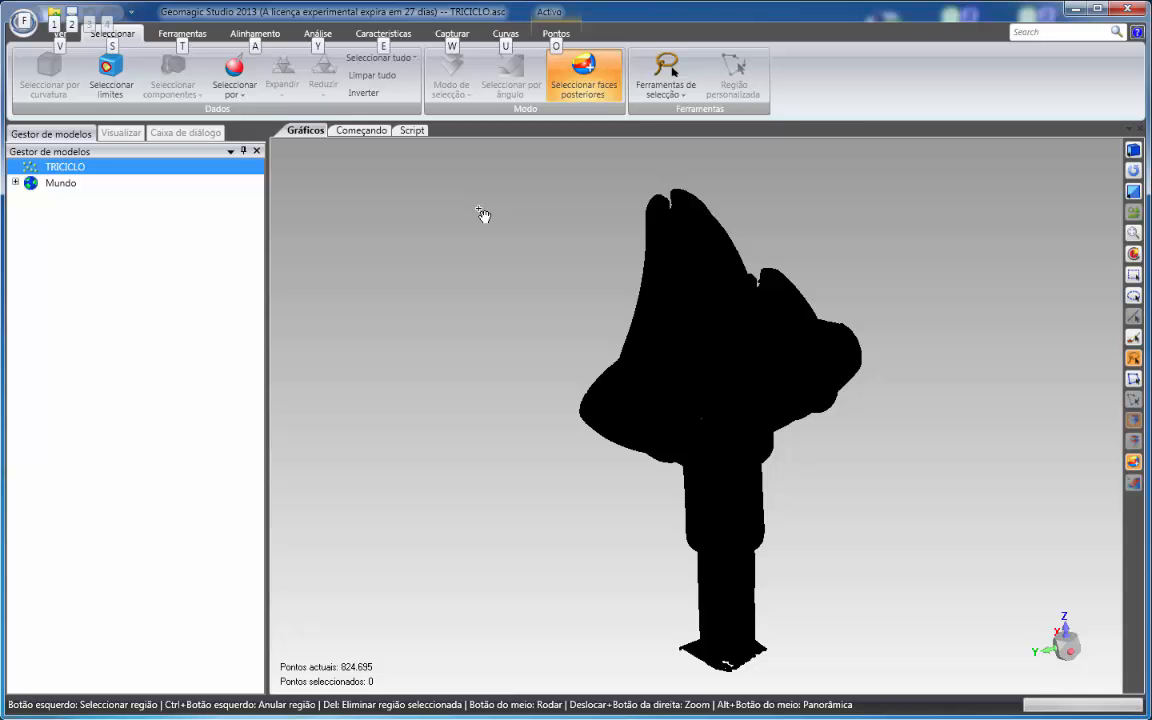
key(s)
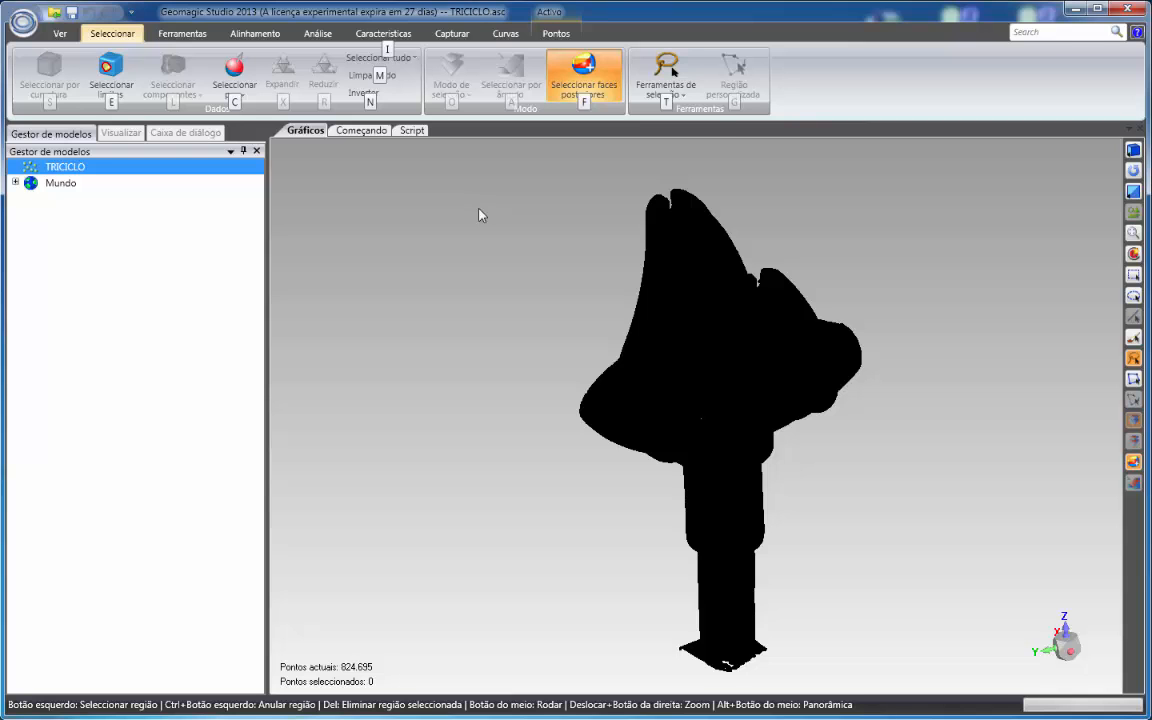
key(t)
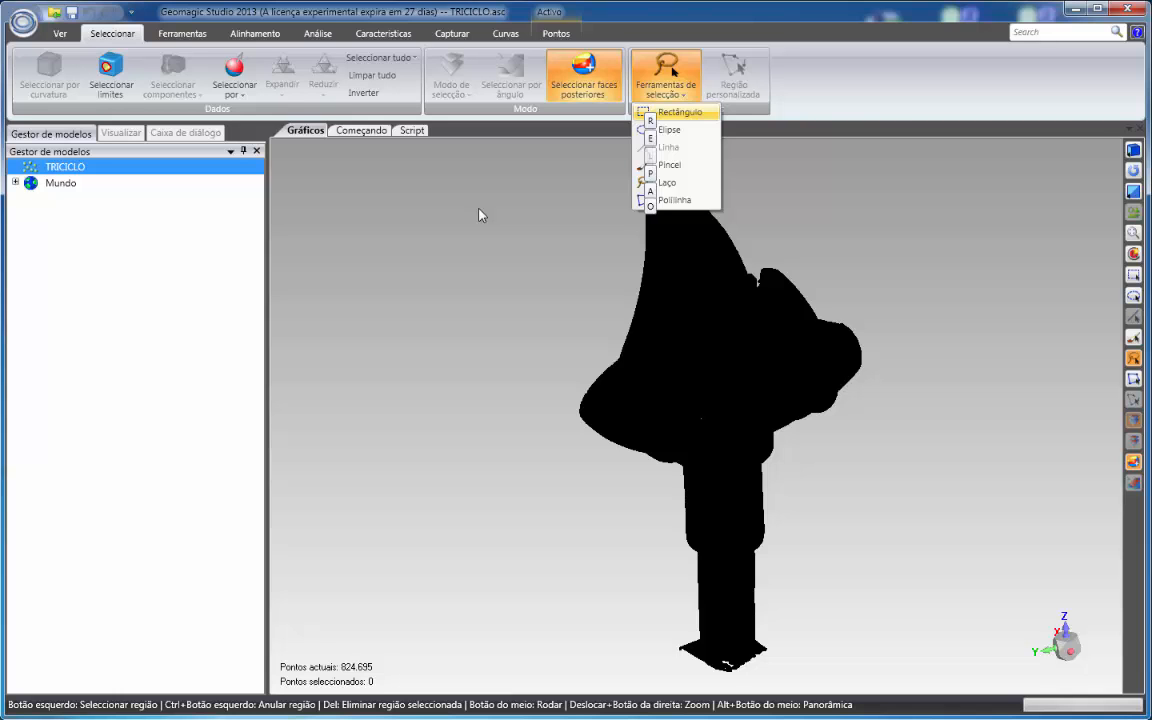
key(r)
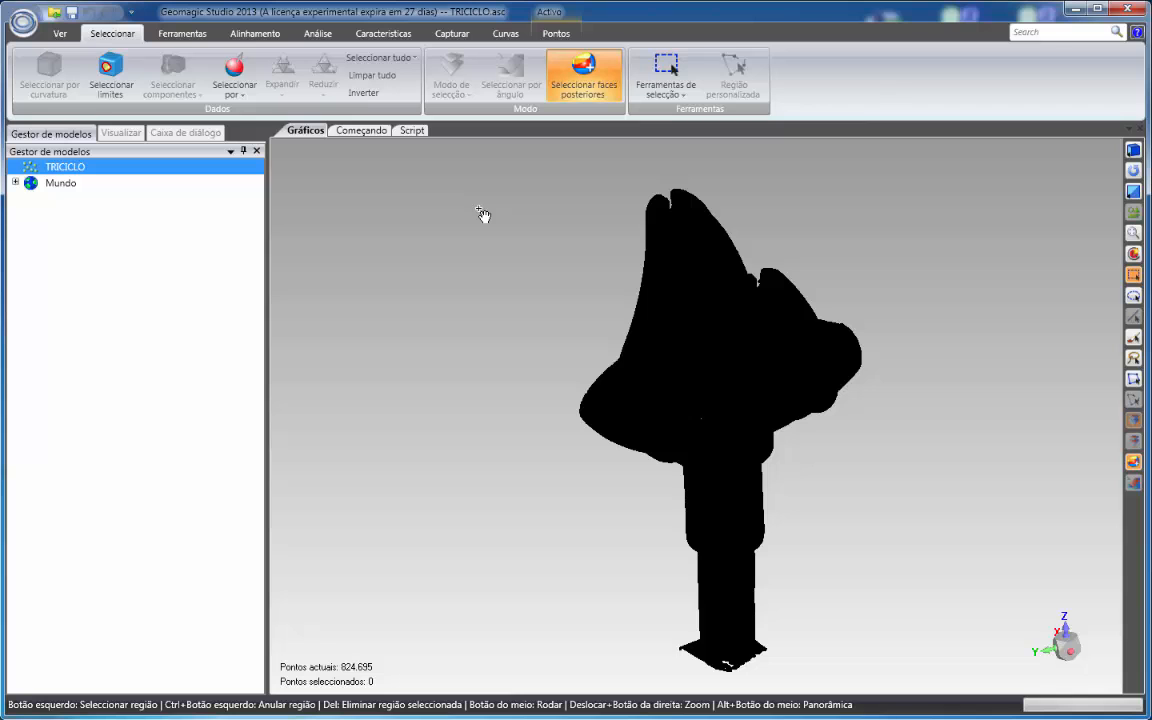
- Open the Distância de medição command of the analysis group and close it without picking any points
key(alt)
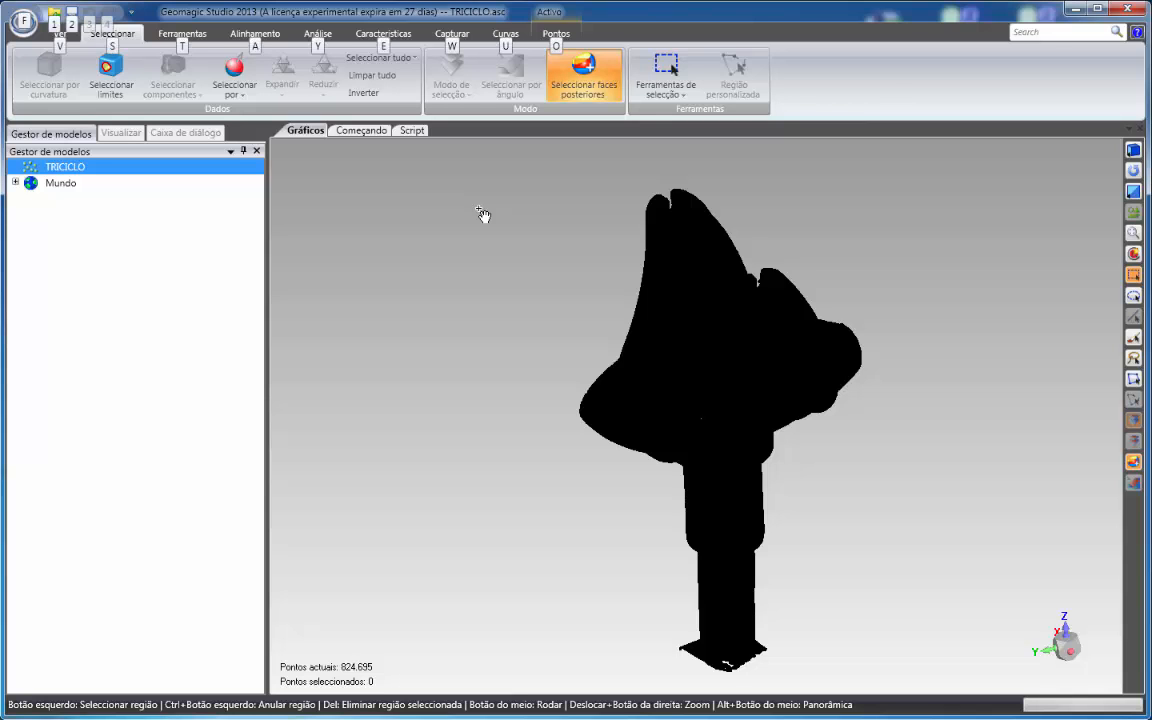
key(y)
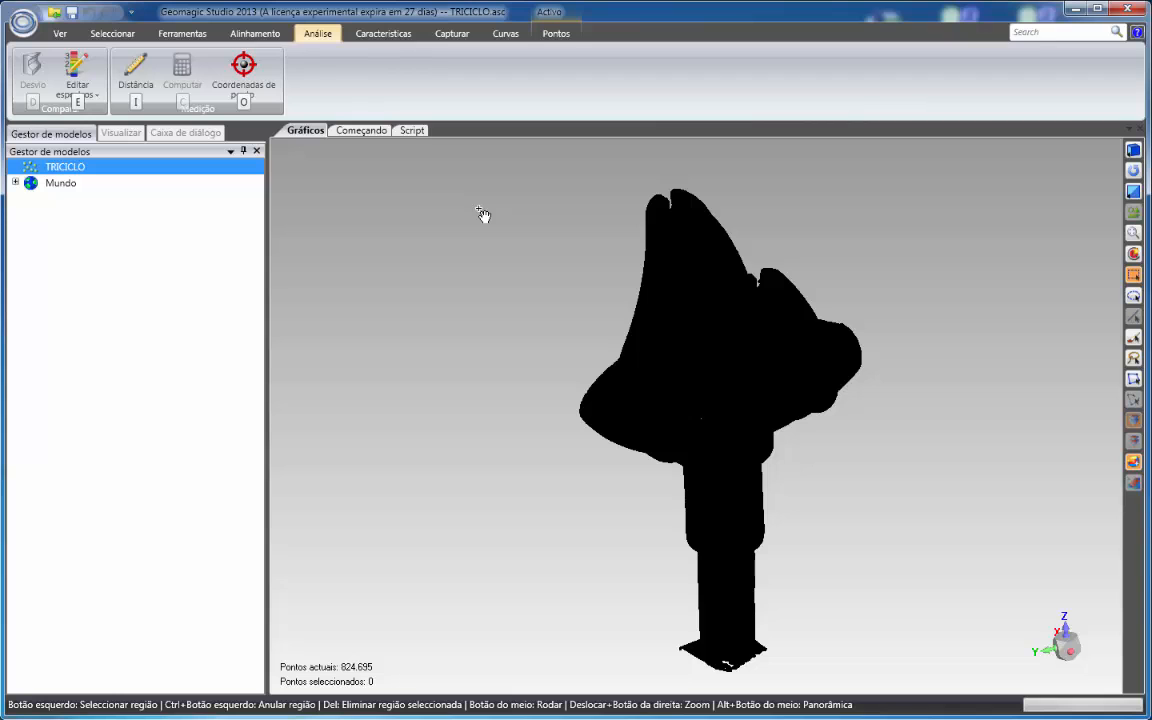
key(i)
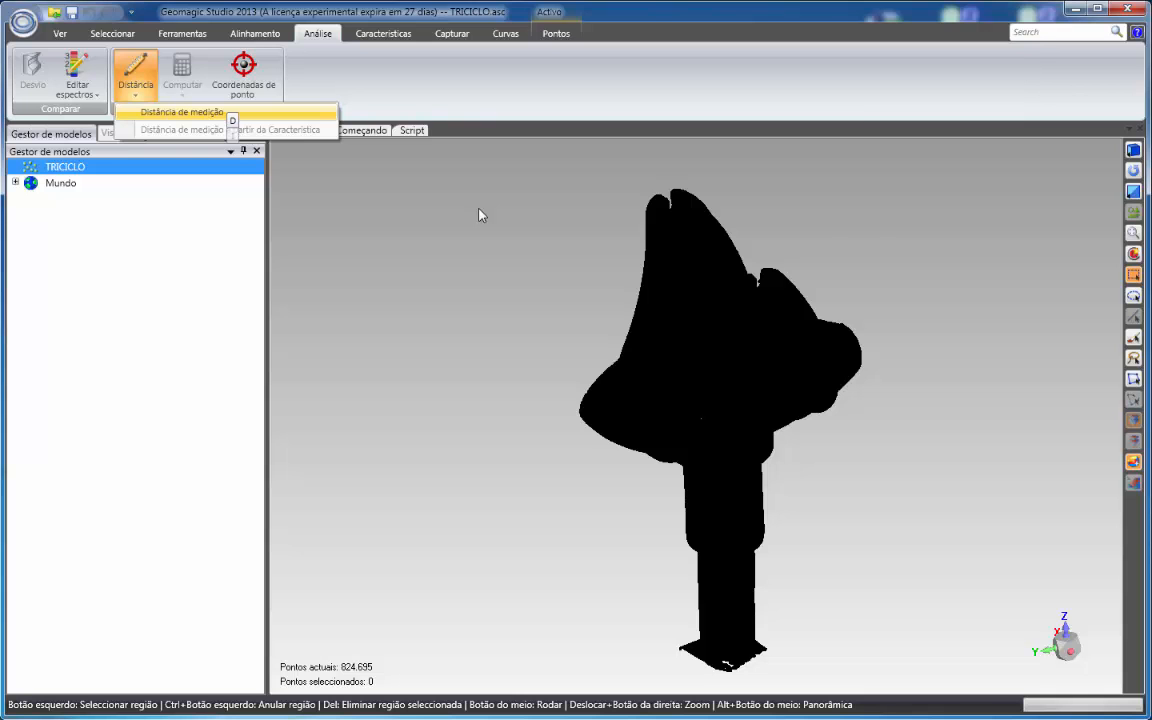
key(d)
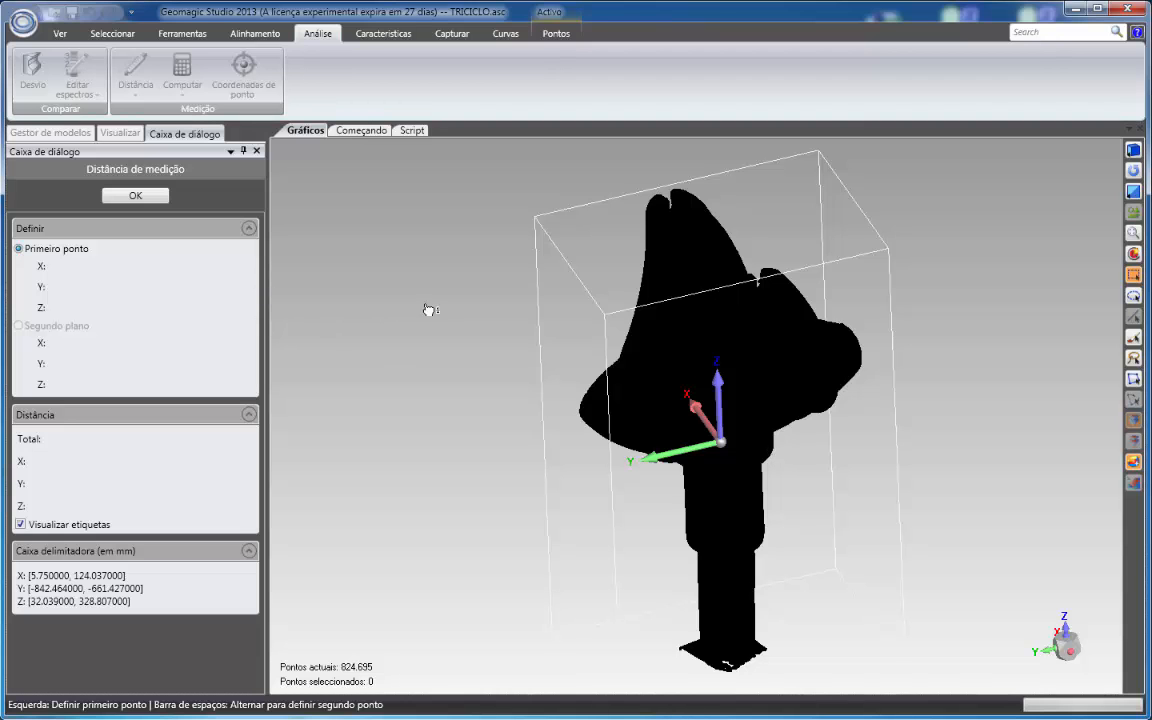
click(137, 195)
- Examine the unshaded point cloud from several angles, at close range and from farther away
middle_drag(705, 323, 870, 340)
scroll(746, 312, down, 3)
middle_drag(756, 330, 871, 397)
scroll(774, 357, up, 4)
scroll(770, 364, down, 3)
mouse_move(766, 337)
middle_down()
mouse_move(668, 442)
mouse_move(642, 449)
mouse_move(753, 329)
middle_up()
scroll(738, 381, up, 5)
mouse_move(738, 381)
middle_down()
mouse_move(761, 260)
mouse_move(898, 272)
mouse_move(746, 399)
middle_up()
scroll(630, 368, down, 3)
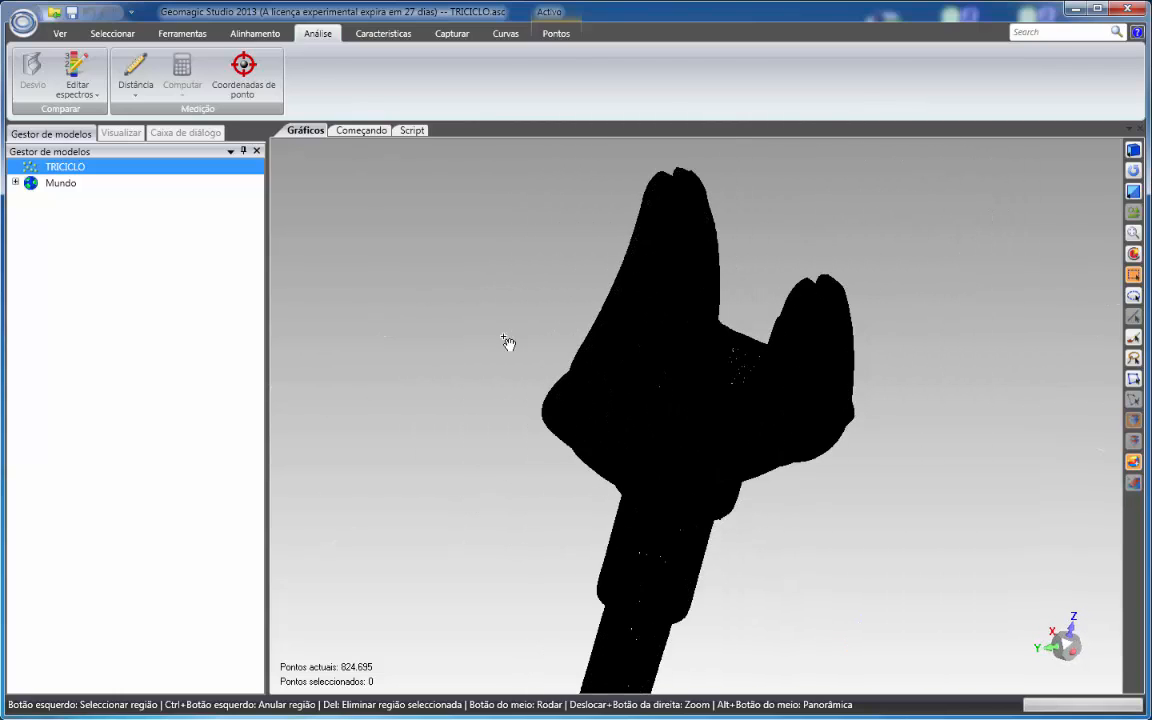
- Open the object colour settings for the TRICICLO point cloud and try colour ID 16, red
click(60, 33)
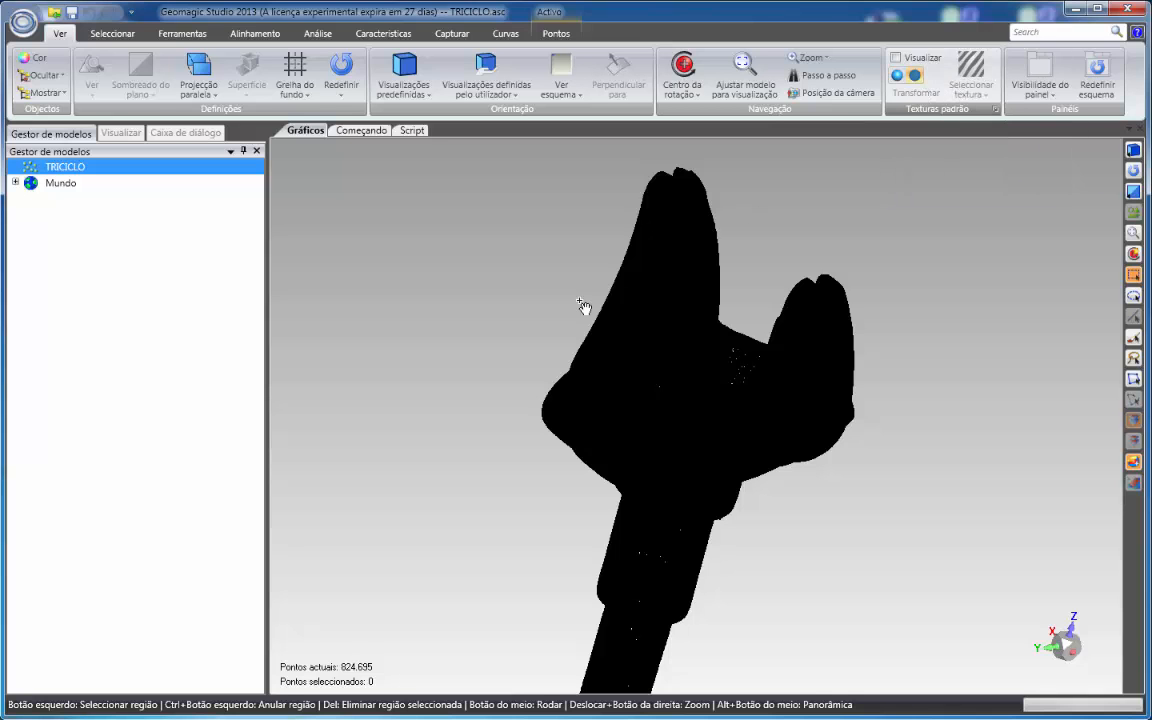
click(38, 60)
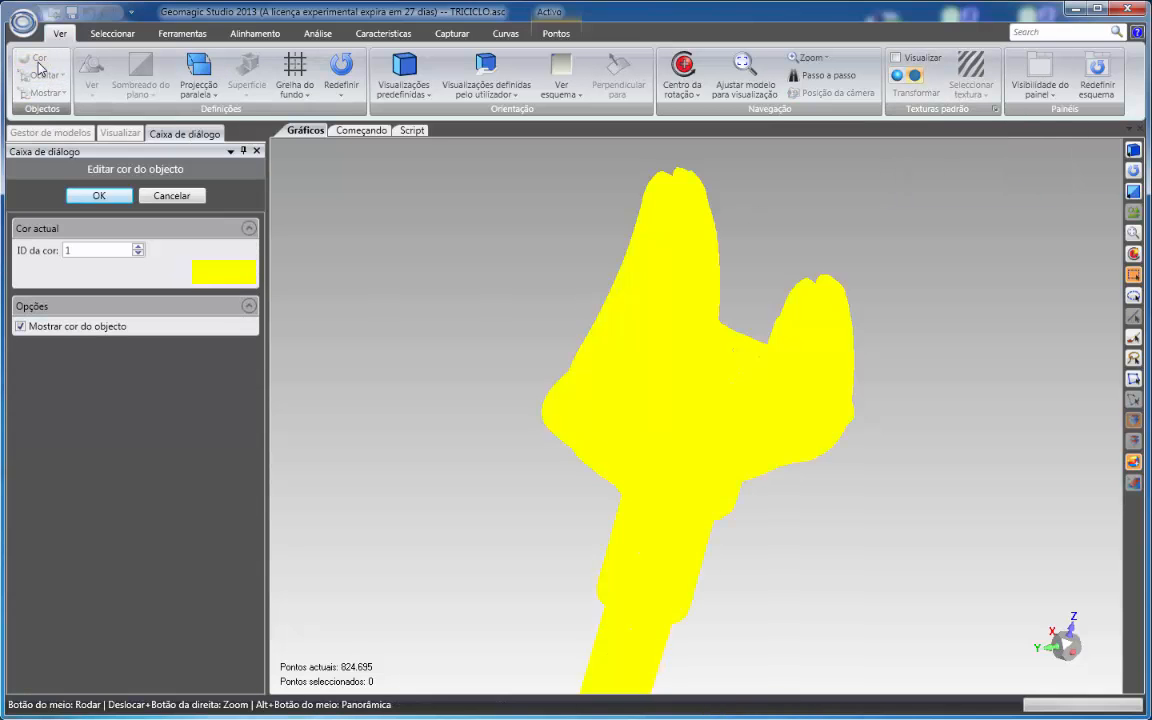
middle_drag(525, 293, 458, 331)
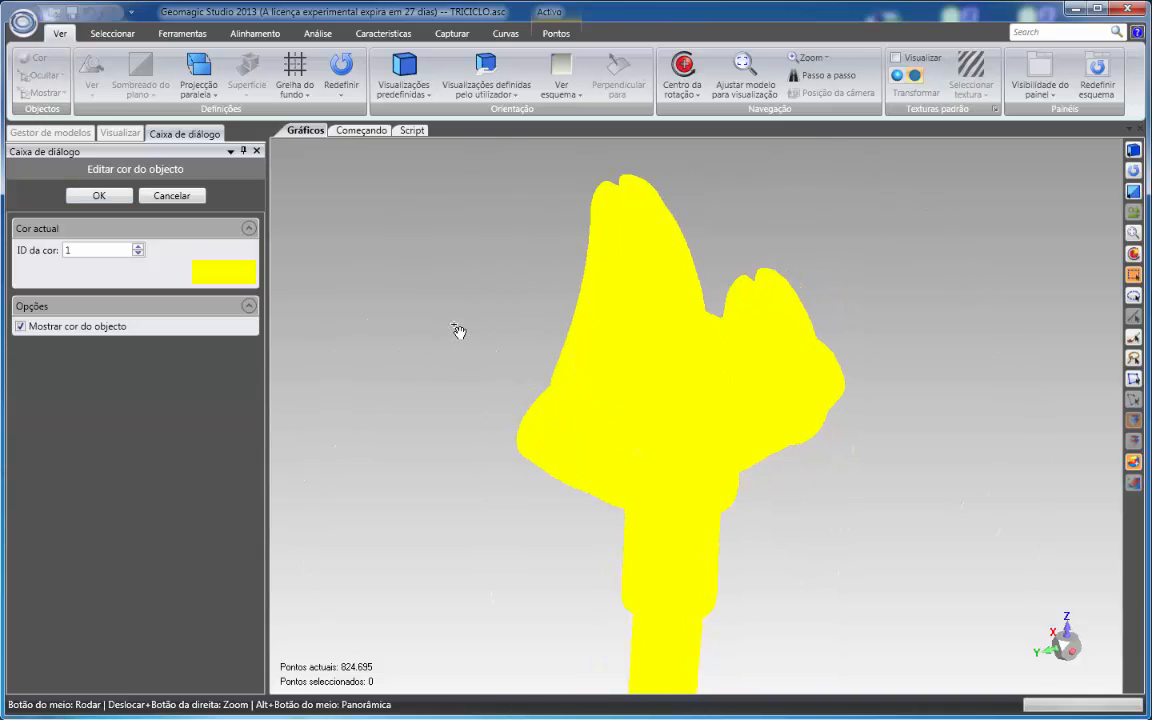
click(138, 247)
click(138, 247)
click(138, 247)
click(138, 247)
click(138, 247)
click(138, 247)
click(138, 247)
click(138, 247)
click(138, 247)
click(138, 247)
click(138, 247)
click(138, 247)
click(138, 247)
click(138, 247)
click(138, 247)
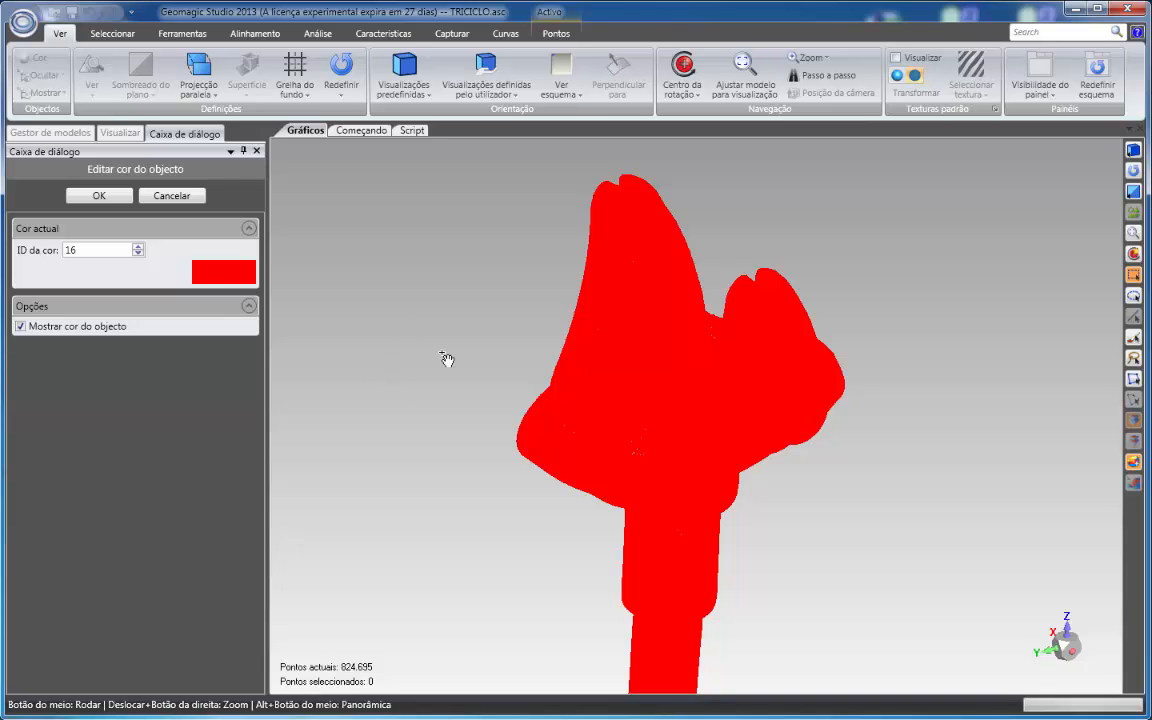
- Bring the point cloud's colour ID back down to 1, yellow, and cancel the object colour edit
click(138, 254)
click(138, 254)
click(138, 254)
click(138, 254)
click(138, 254)
click(138, 254)
click(138, 254)
click(138, 254)
click(138, 254)
click(138, 254)
click(138, 254)
click(138, 254)
click(138, 254)
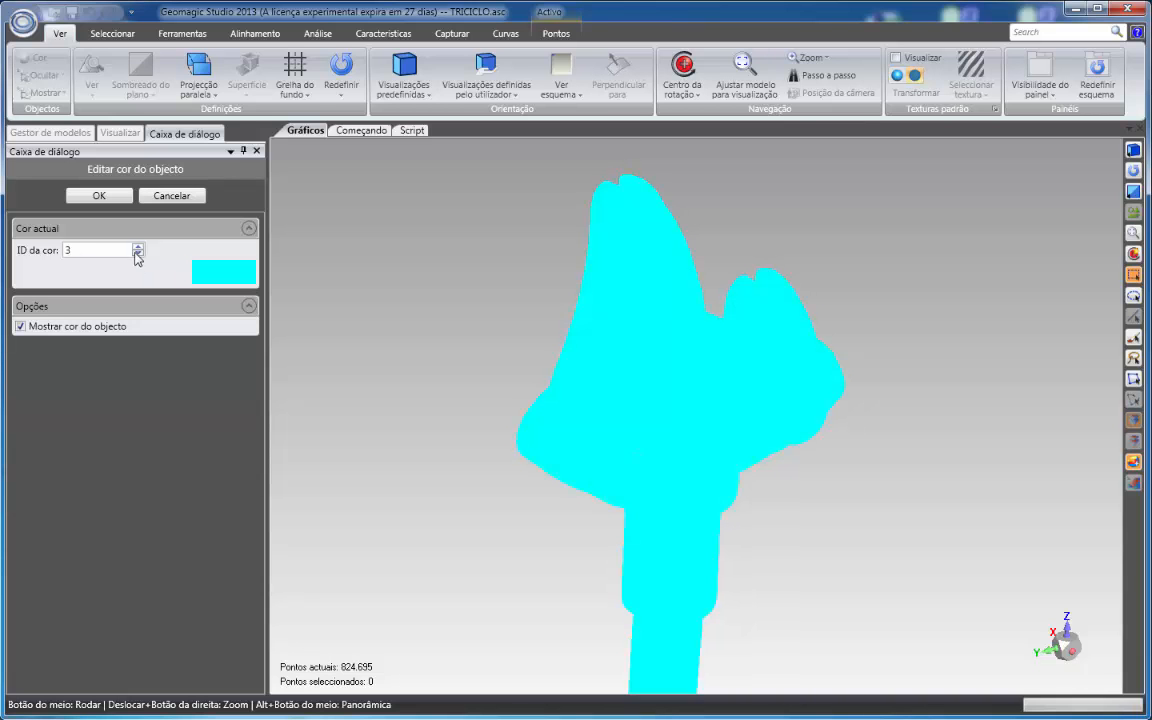
click(138, 254)
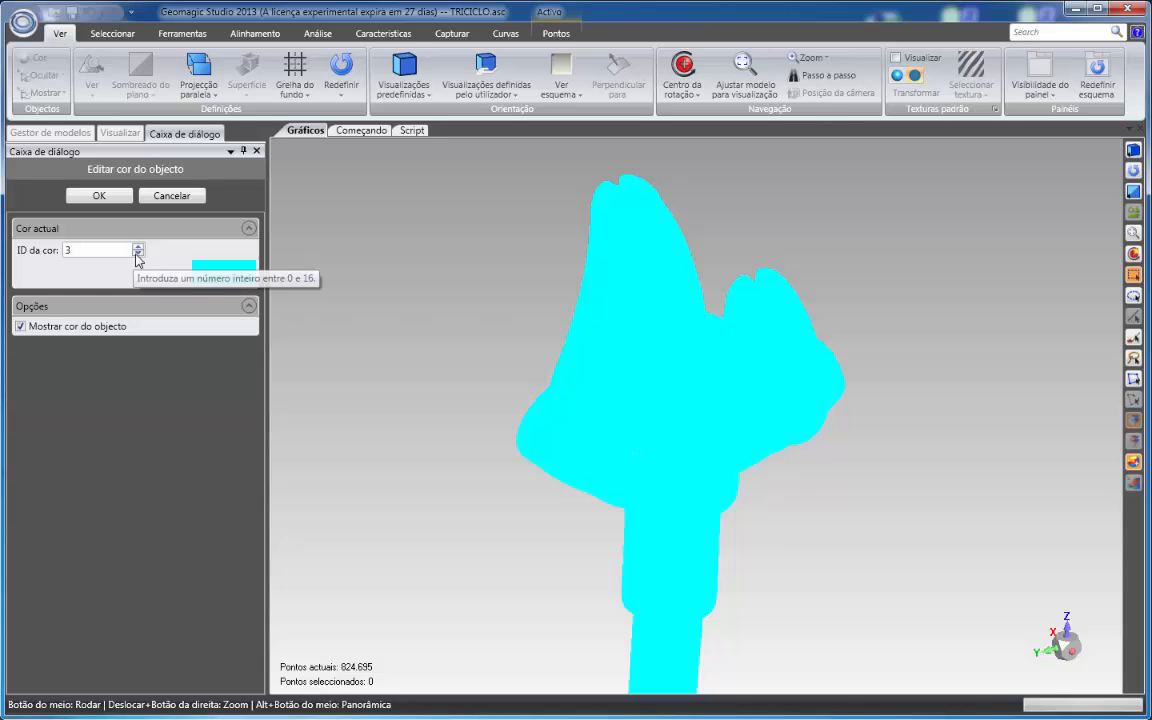
click(138, 254)
middle_drag(589, 278, 606, 316)
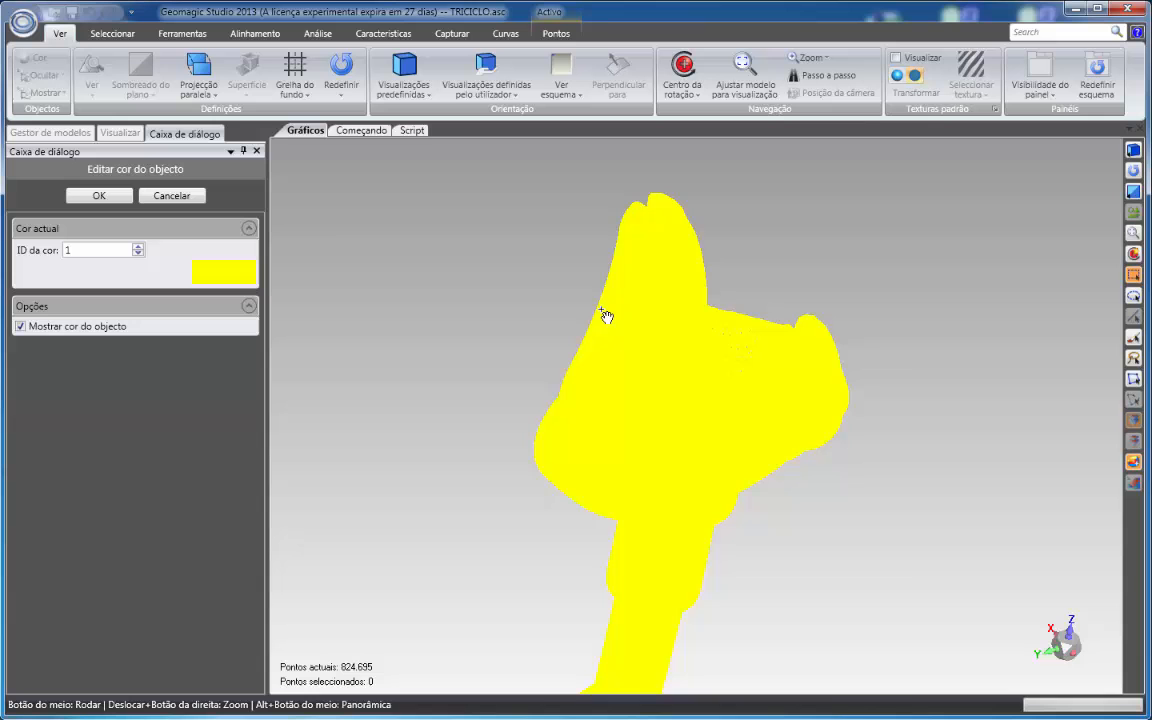
click(172, 196)
- Apply the Pontos de sombra shading to the TRICICLO point cloud
middle_drag(677, 265, 611, 197)
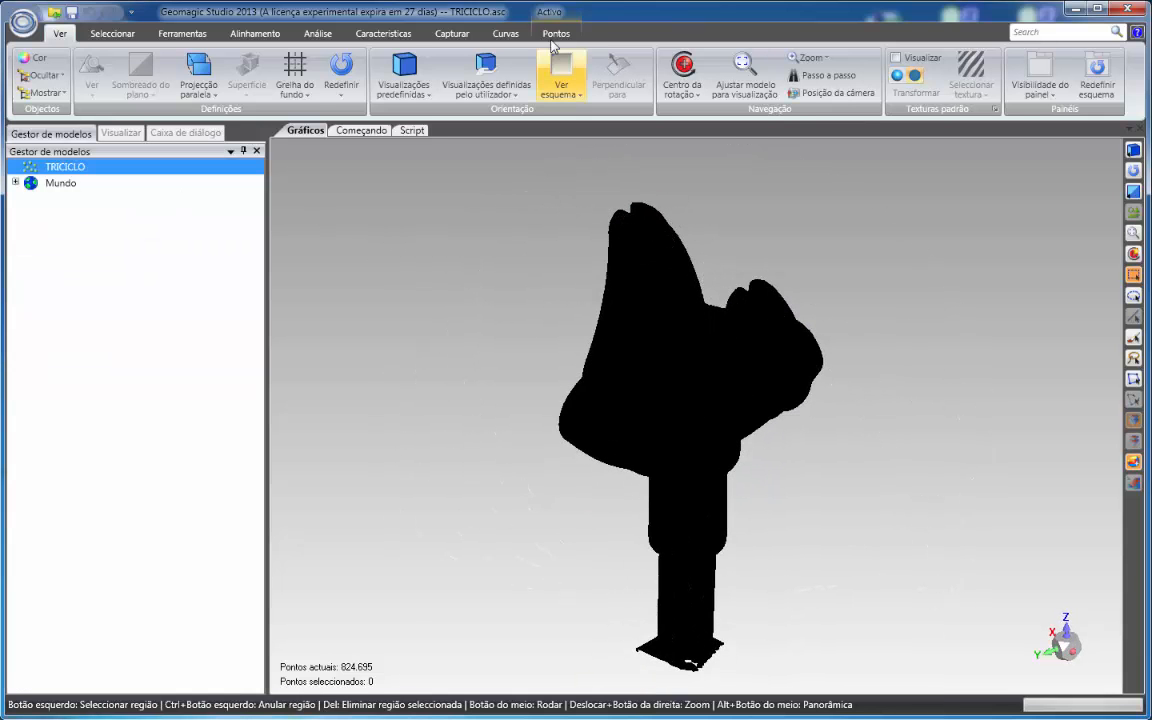
click(556, 33)
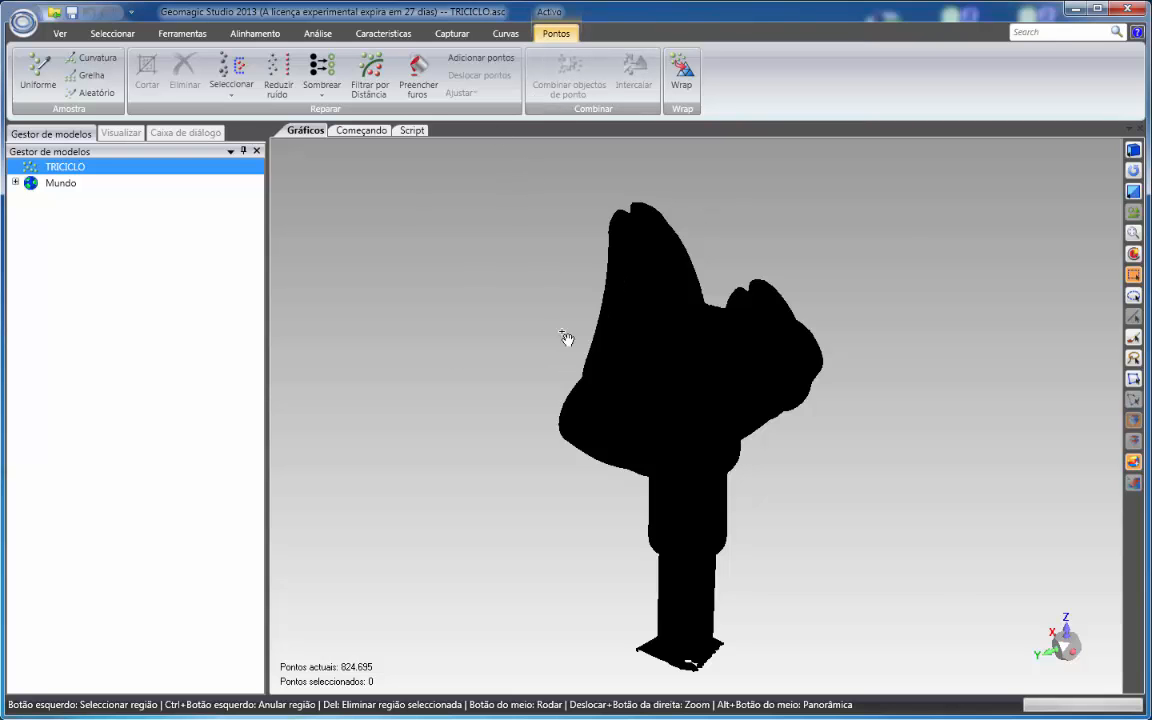
middle_drag(552, 316, 642, 324)
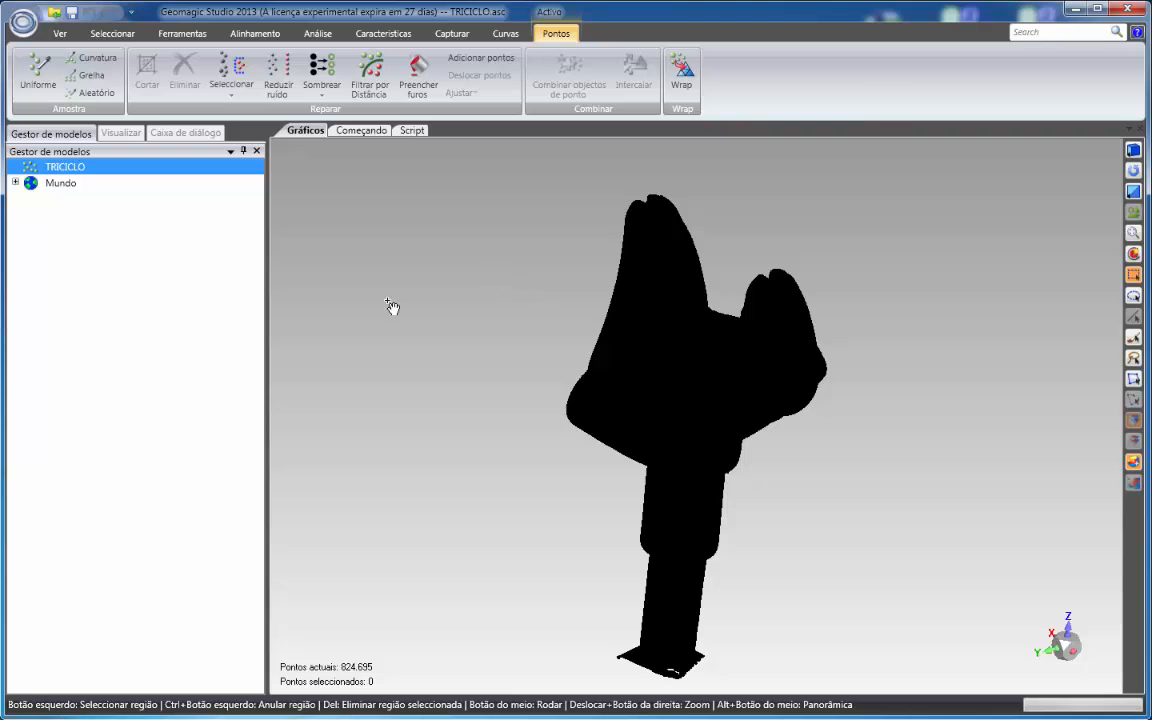
click(323, 75)
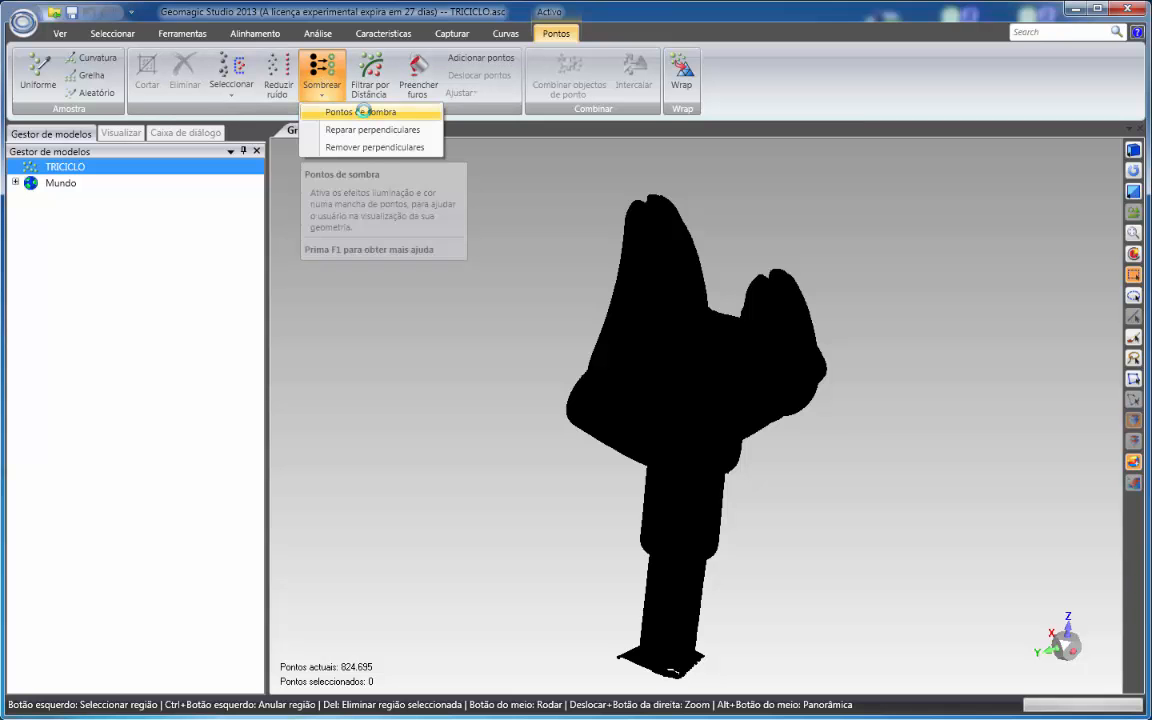
click(366, 113)
- Inspect the shaded part's ribbed arms, cup, inner ring and stem from several angles and distances
mouse_move(735, 335)
middle_down()
mouse_move(763, 411)
mouse_move(738, 434)
mouse_move(695, 275)
middle_up()
scroll(763, 411, up, 4)
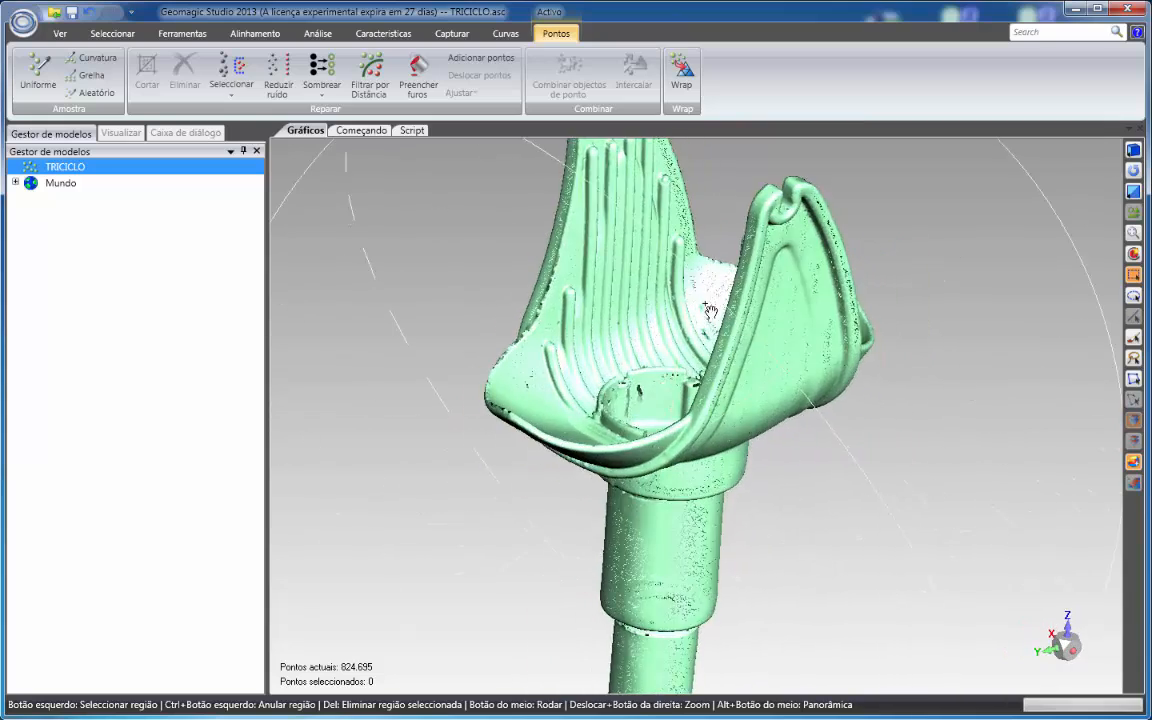
scroll(759, 327, down, 3)
middle_drag(759, 327, 744, 413)
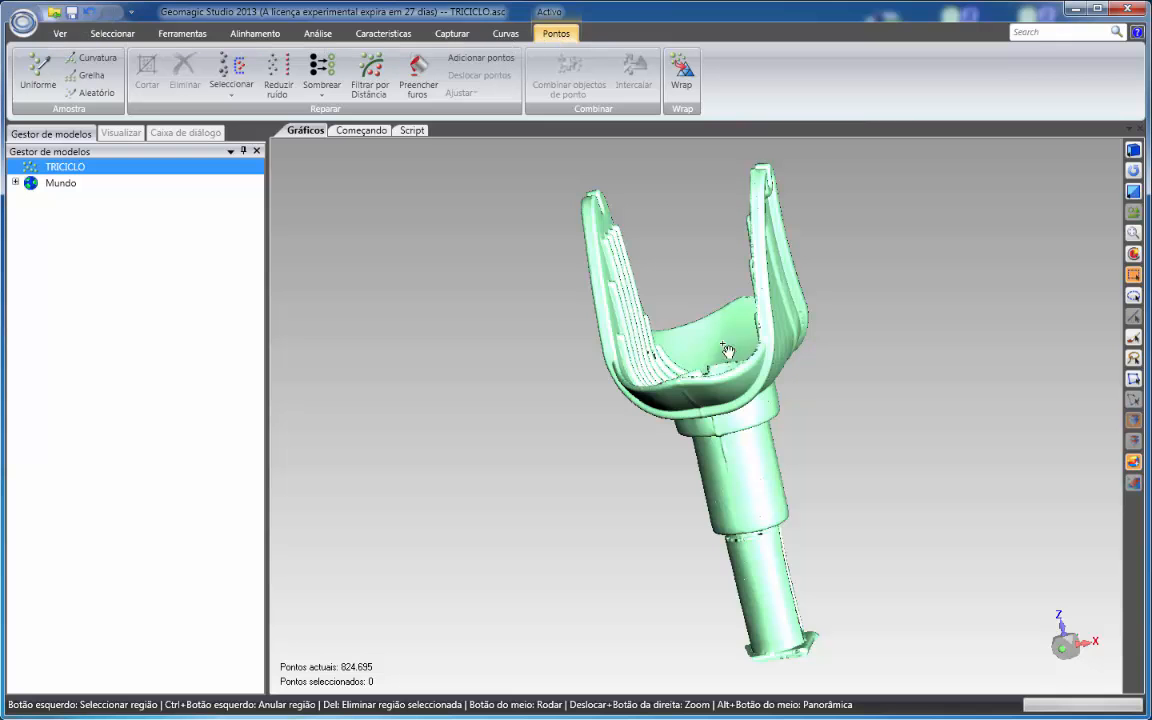
scroll(720, 300, up, 5)
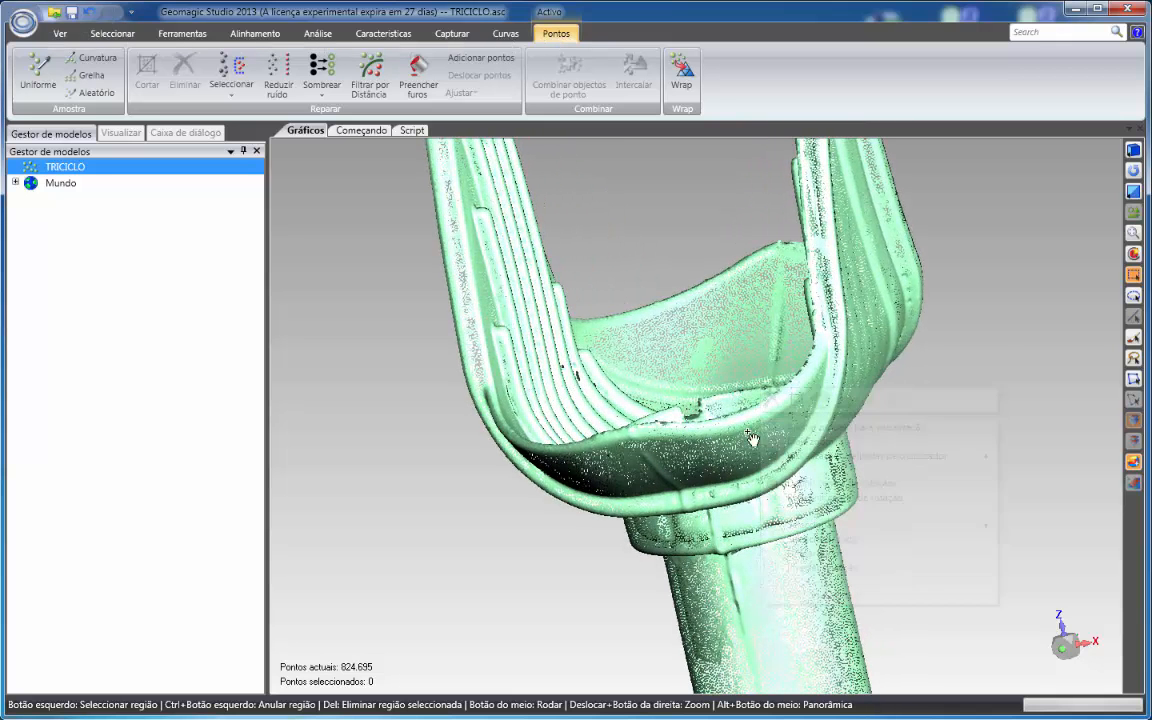
middle_drag(802, 482, 821, 390)
scroll(821, 390, down, 3)
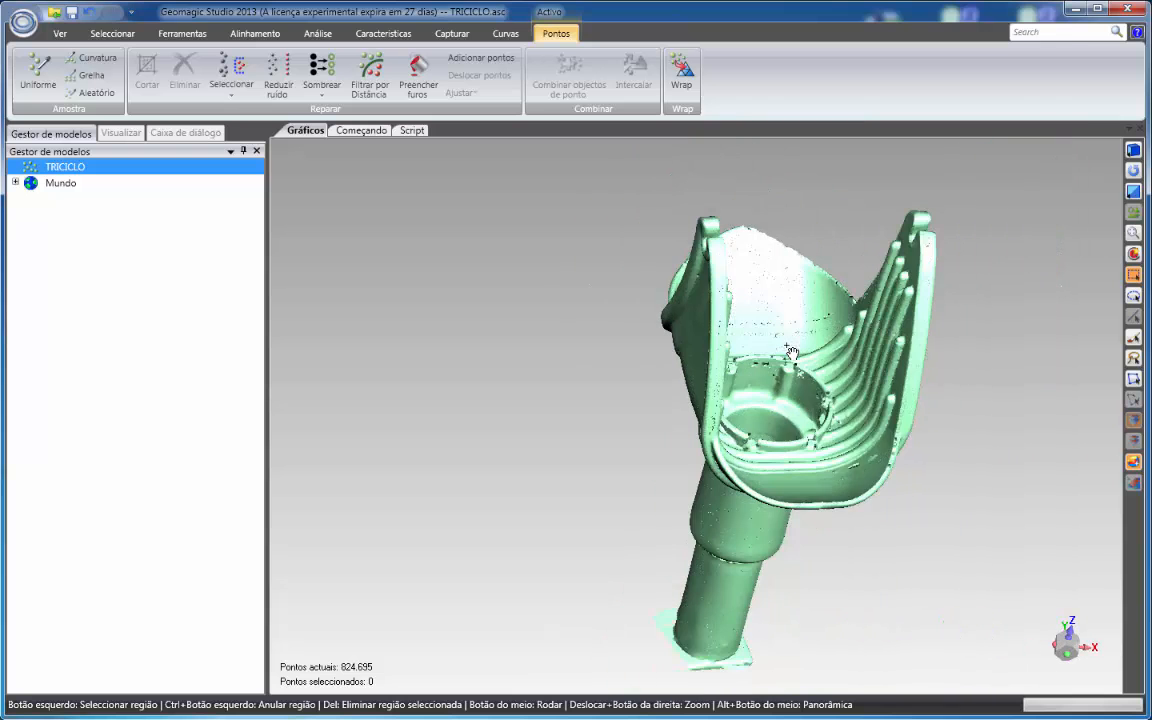
right_click(820, 393)
middle_drag(789, 378, 700, 320)
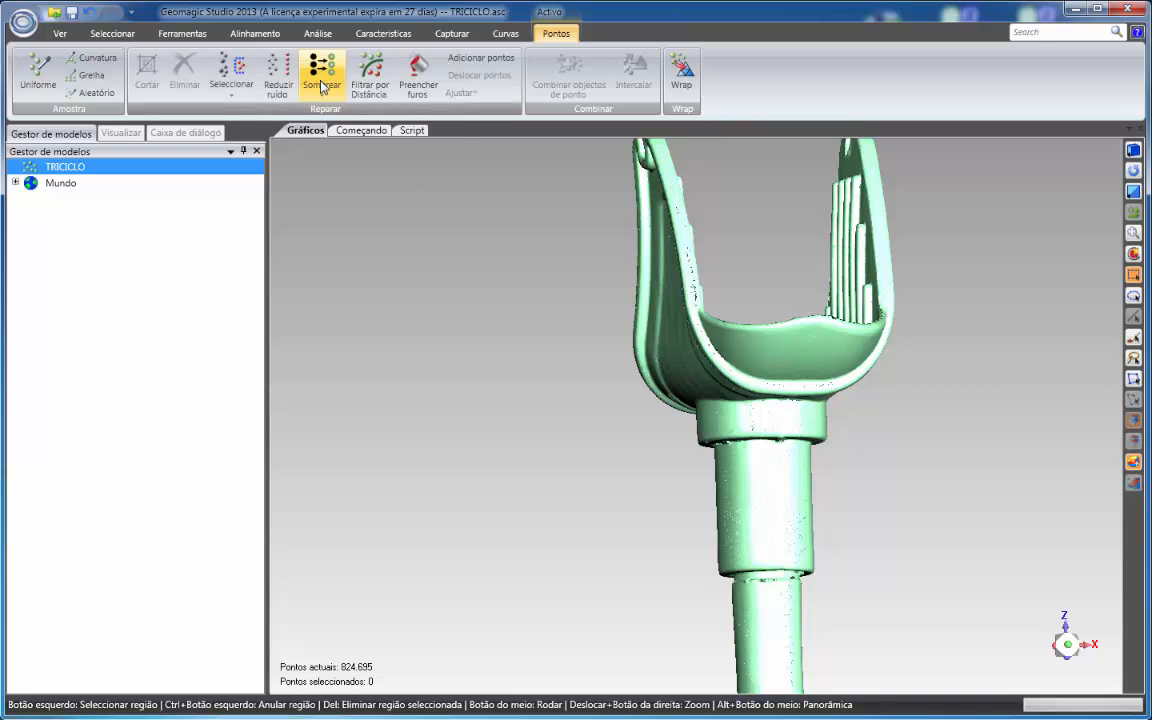
- Run Pontos de sombra again on the shaded point cloud and view the whole part
click(322, 90)
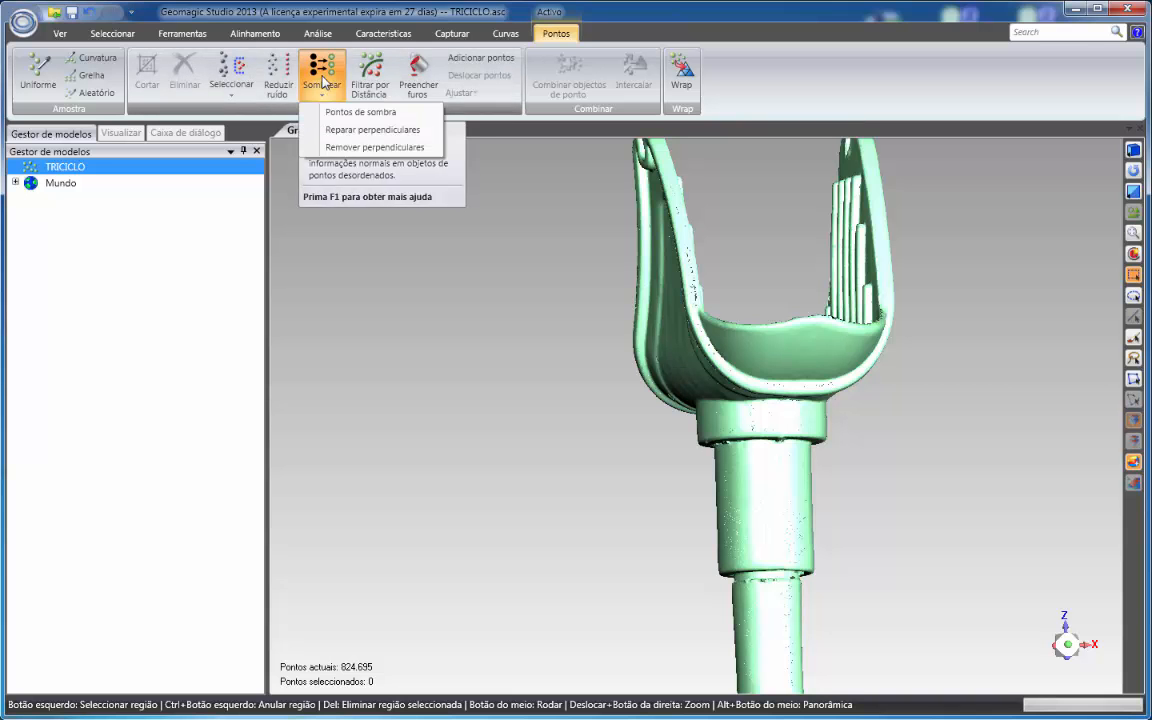
click(370, 116)
middle_drag(594, 384, 708, 415)
scroll(663, 413, down, 3)
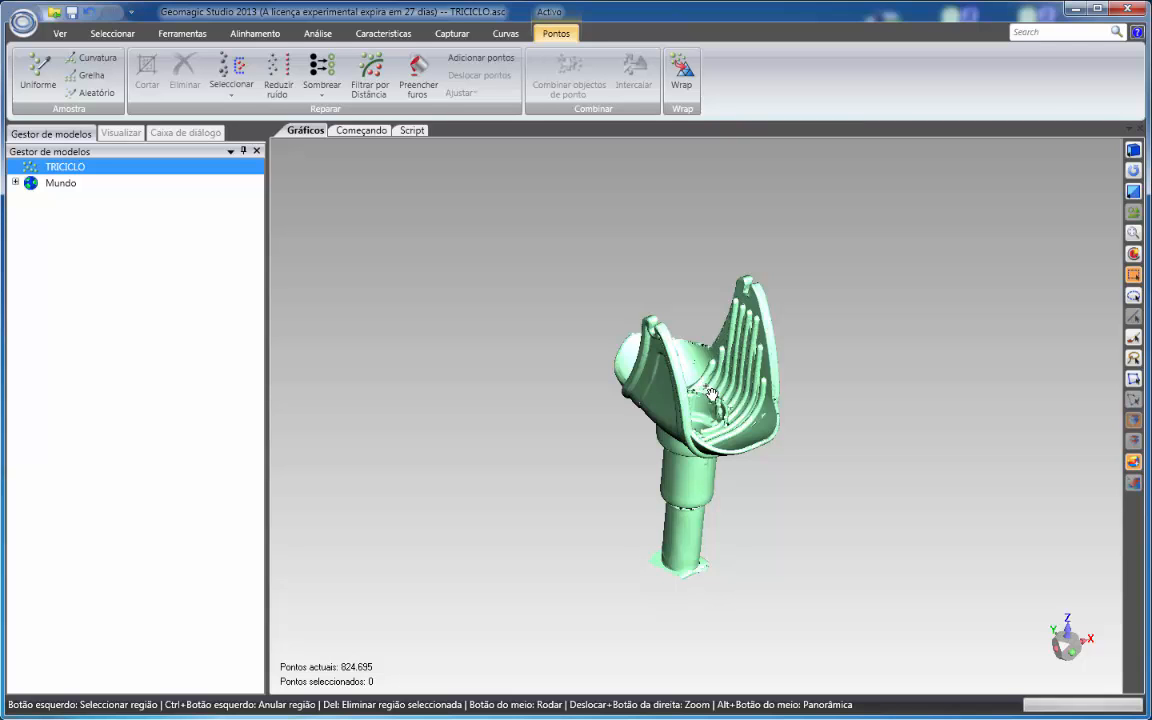
- Show the part in the predefined isometric and top views, finishing in the front view
click(108, 36)
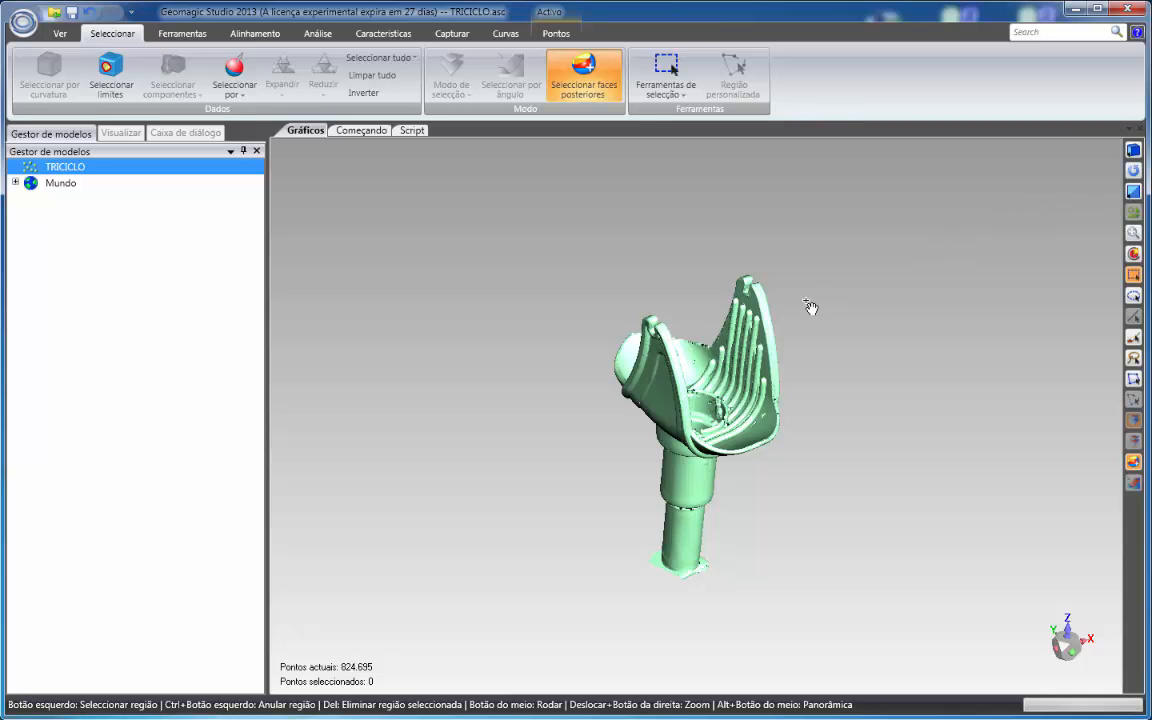
click(1133, 151)
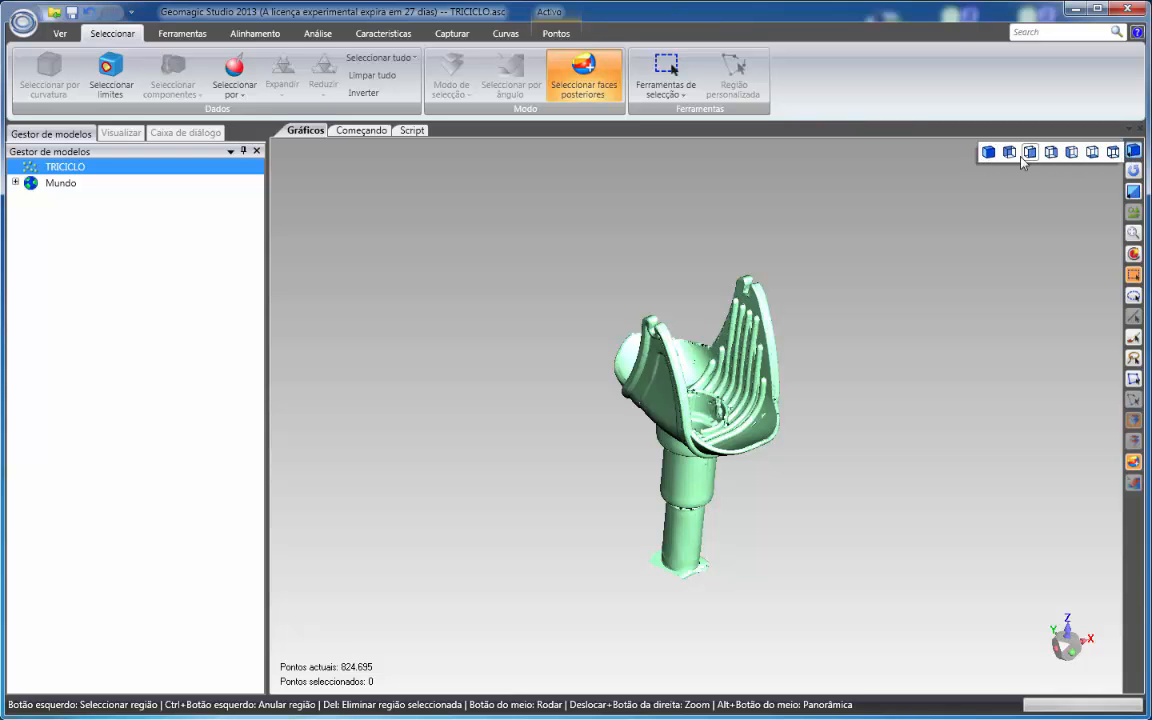
click(990, 152)
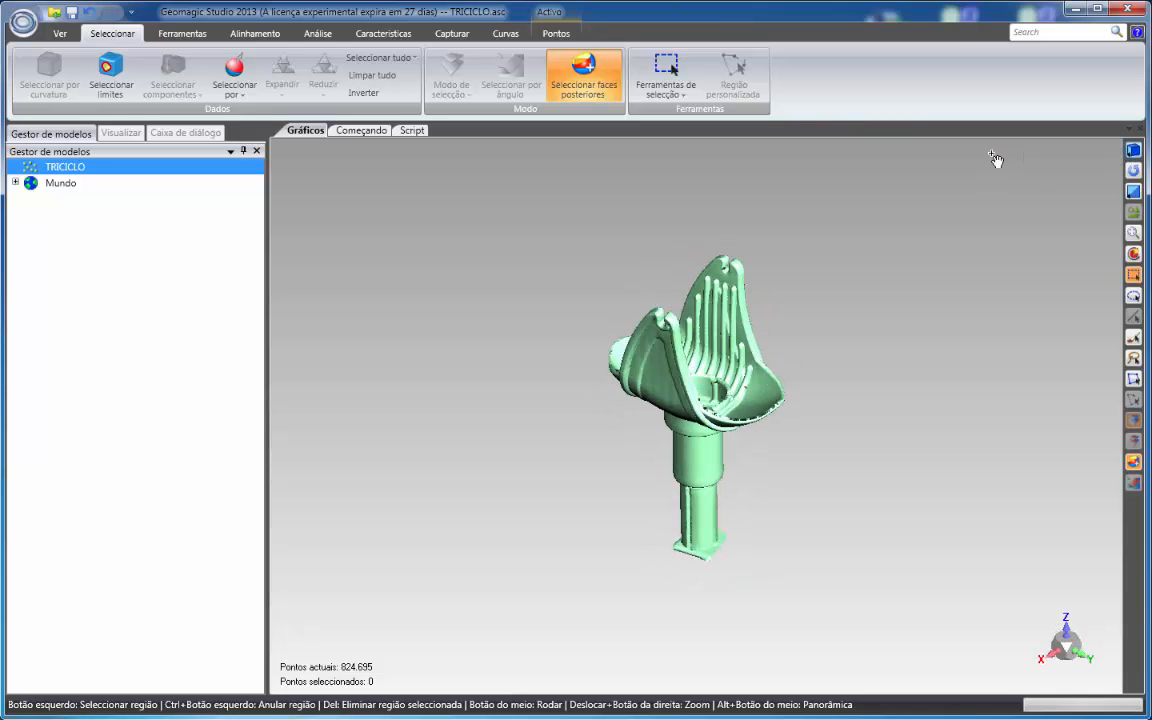
click(1133, 151)
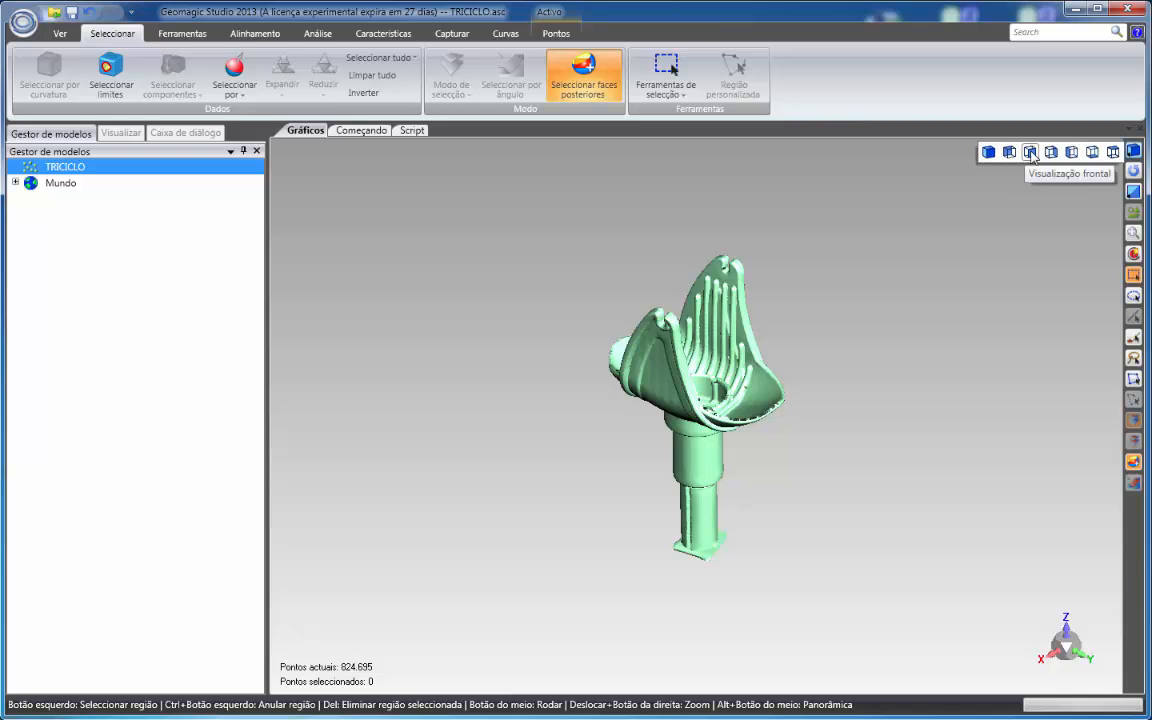
click(1113, 152)
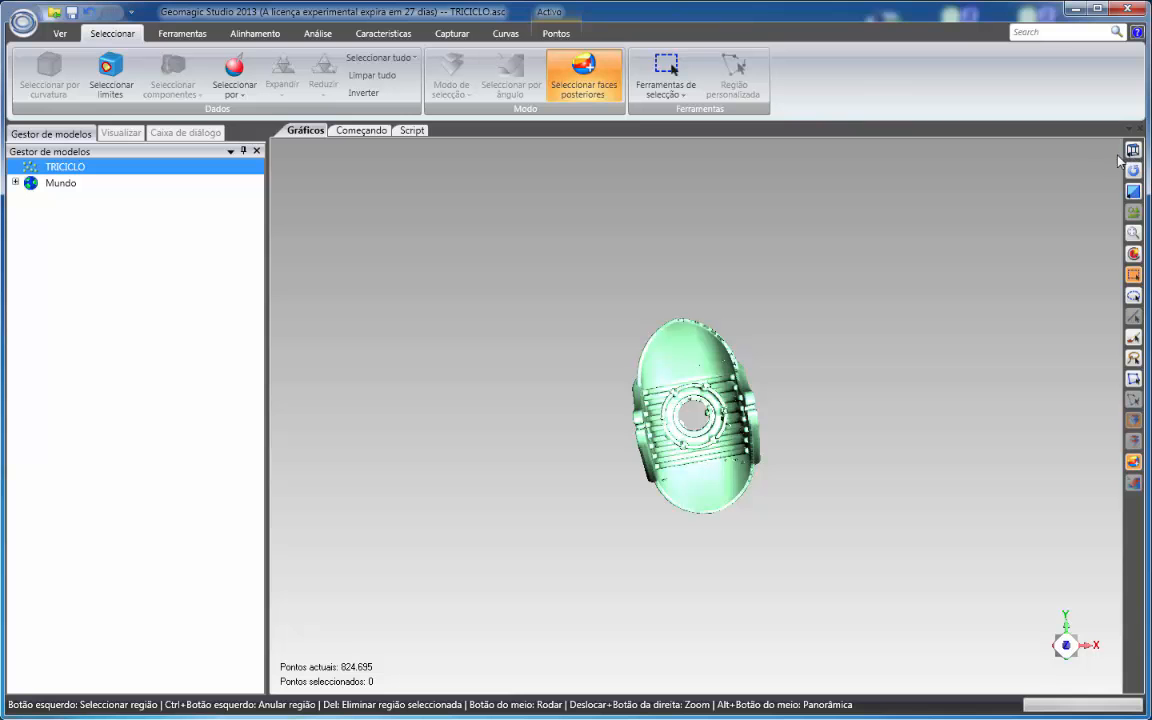
mouse_move(1133, 150)
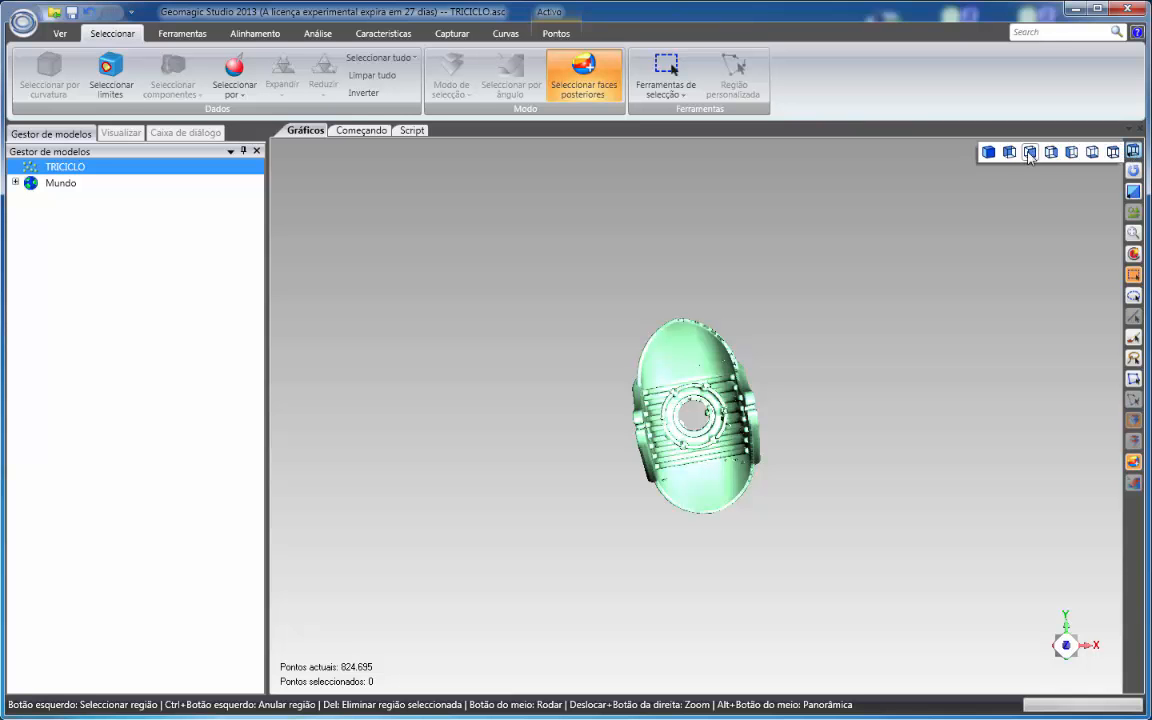
click(1030, 152)
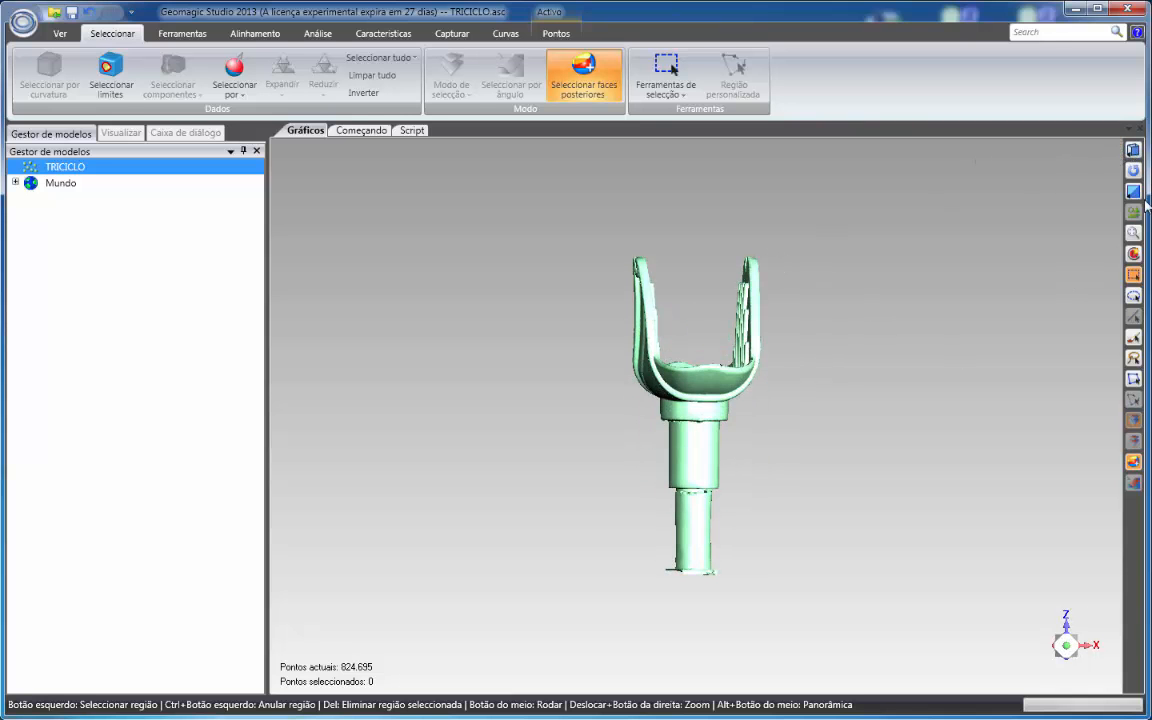
- Show the whole part in the predefined isometric view and fit it to the graphics area
mouse_move(1133, 150)
click(894, 139)
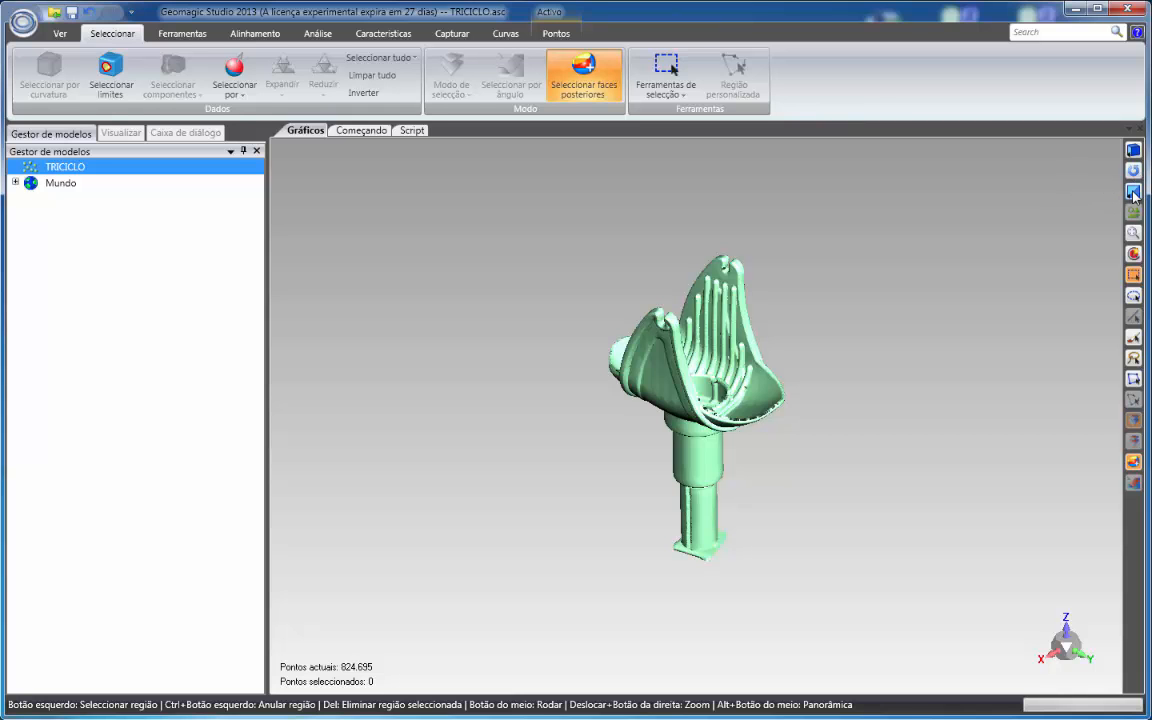
mouse_move(1134, 196)
click(1135, 233)
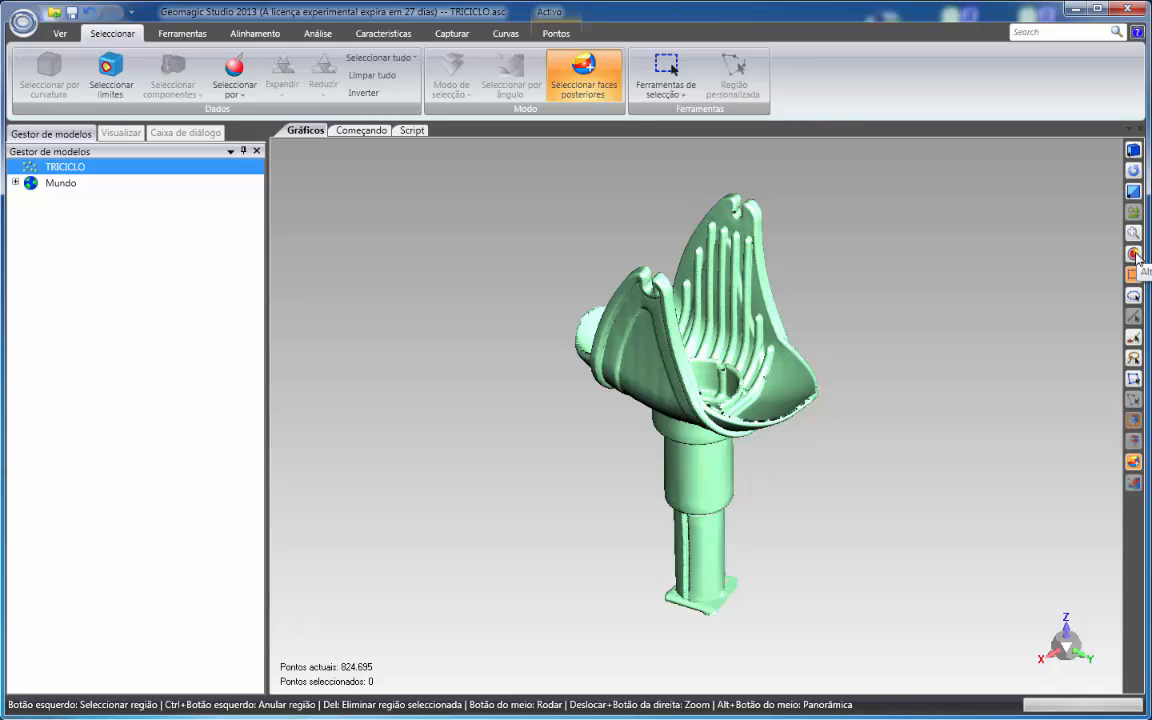
- Examine the notch and rib ends at the tip of the ribbed arm up close, finishing with the whole part in view
mouse_move(614, 355)
middle_down()
mouse_move(674, 386)
mouse_move(616, 336)
middle_up()
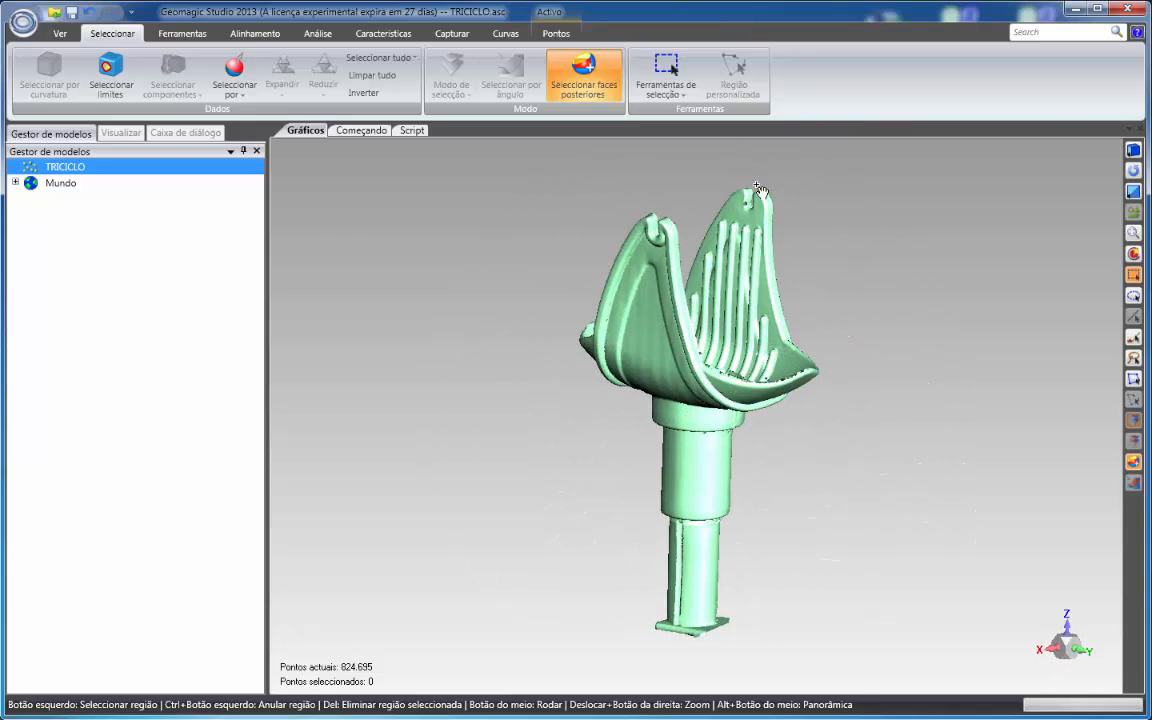
scroll(760, 188, up, 5)
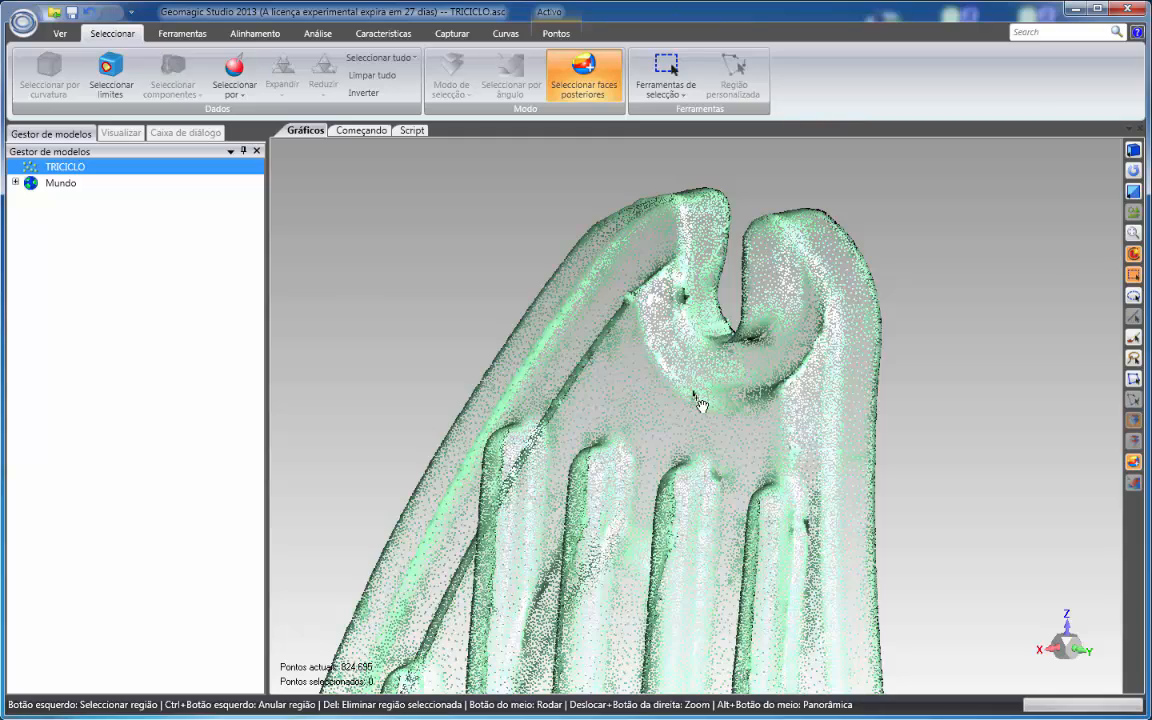
middle_drag(728, 417, 614, 362)
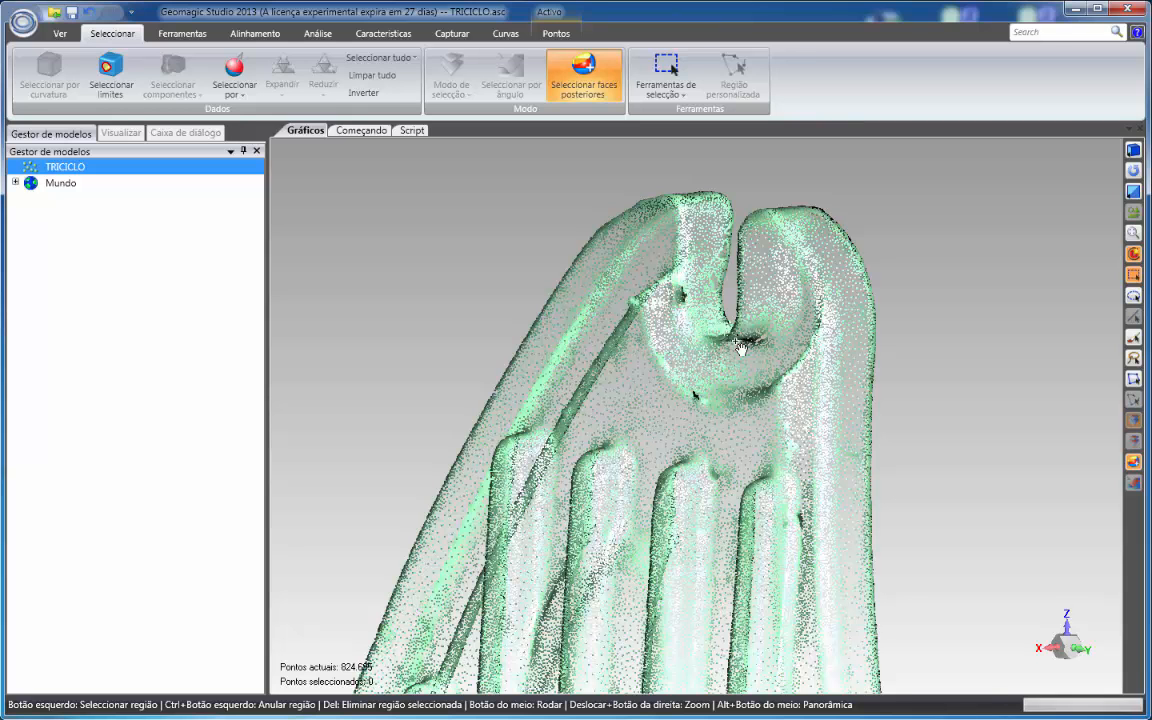
right_click(476, 258)
click(567, 329)
middle_drag(665, 328, 785, 380)
scroll(728, 328, down, 6)
middle_drag(897, 299, 805, 347)
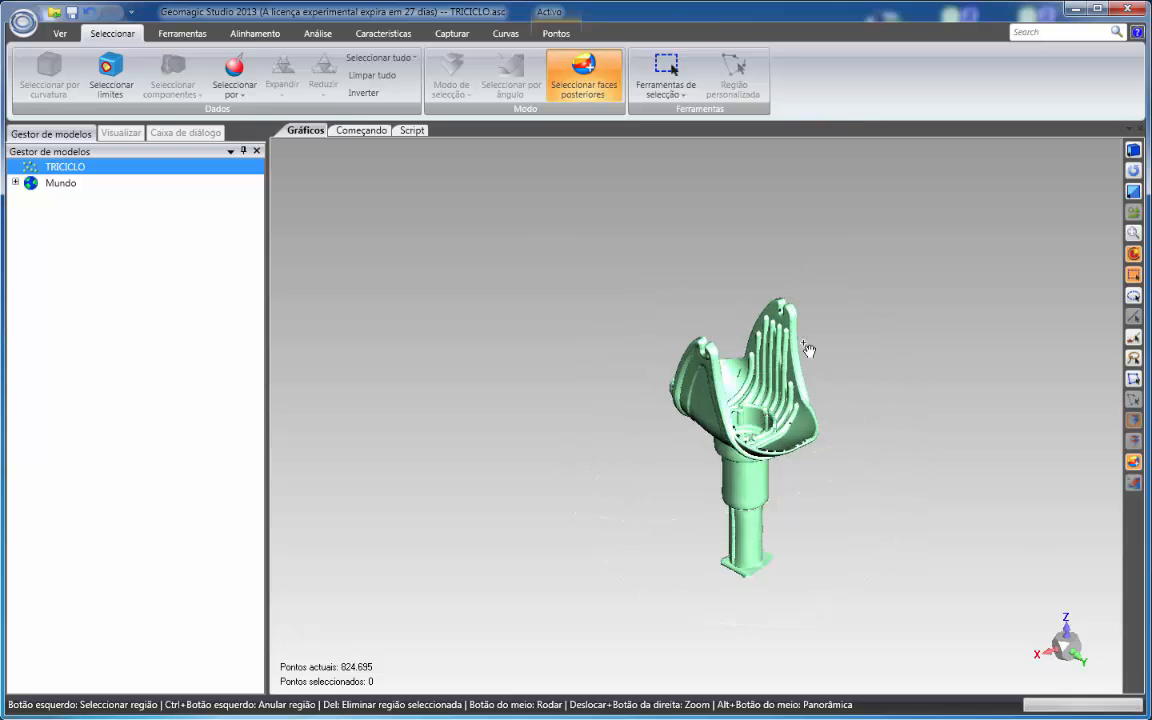
- Inspect the ribs inside both arms and the cup between them from near and far, finishing at the front of the part
scroll(830, 329, up, 3)
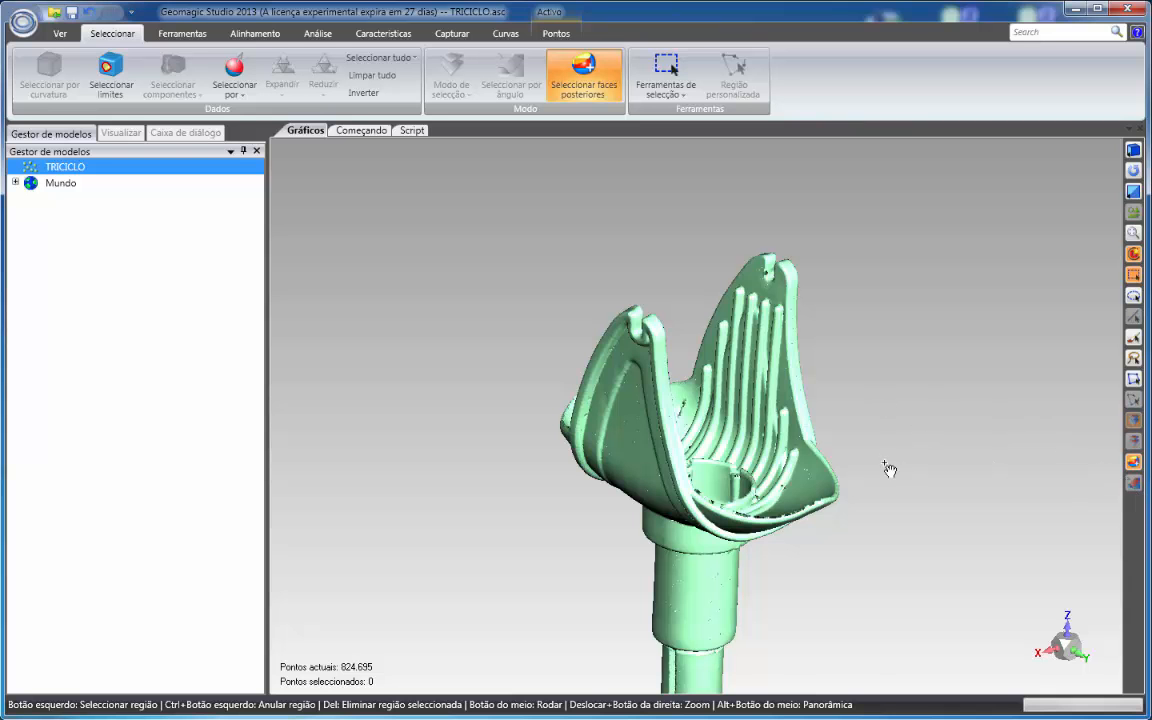
scroll(768, 349, up, 2)
middle_drag(768, 349, 640, 312)
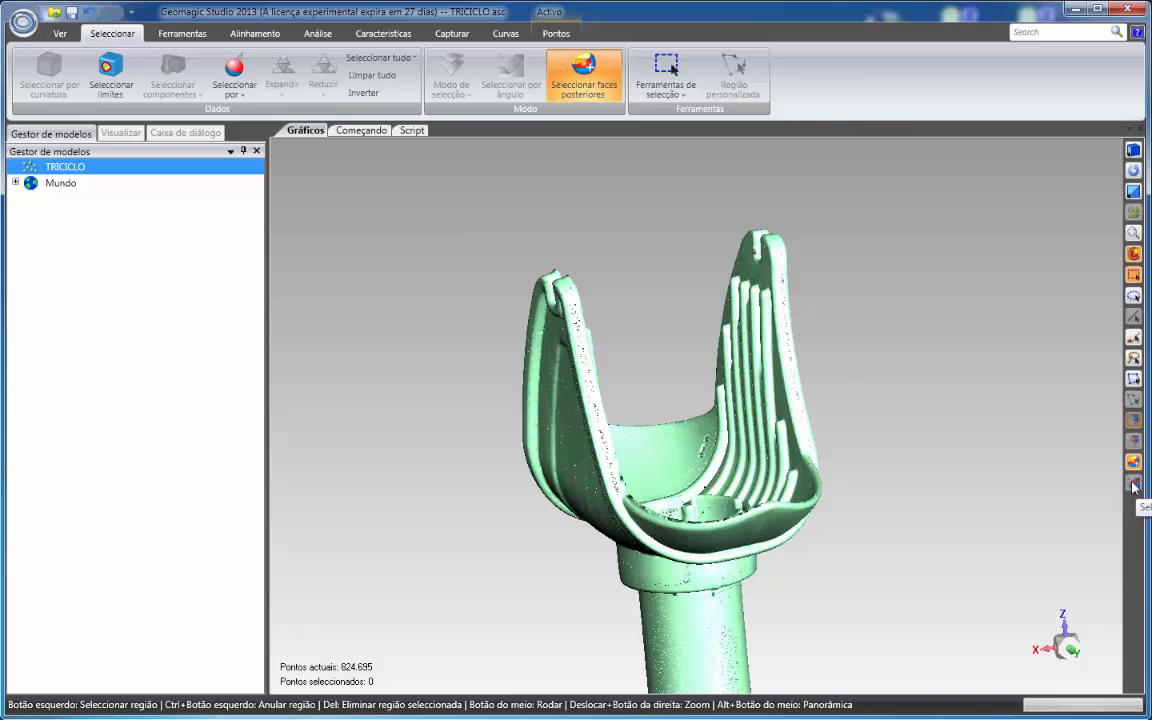
middle_drag(838, 401, 943, 392)
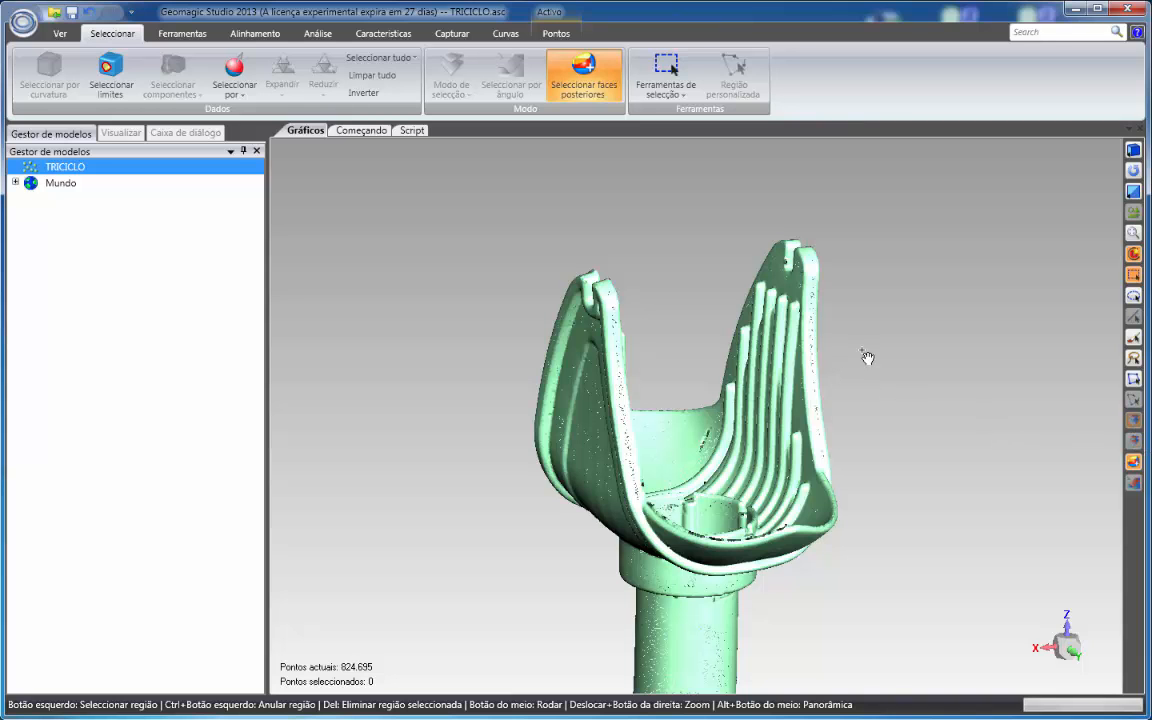
scroll(663, 463, up, 5)
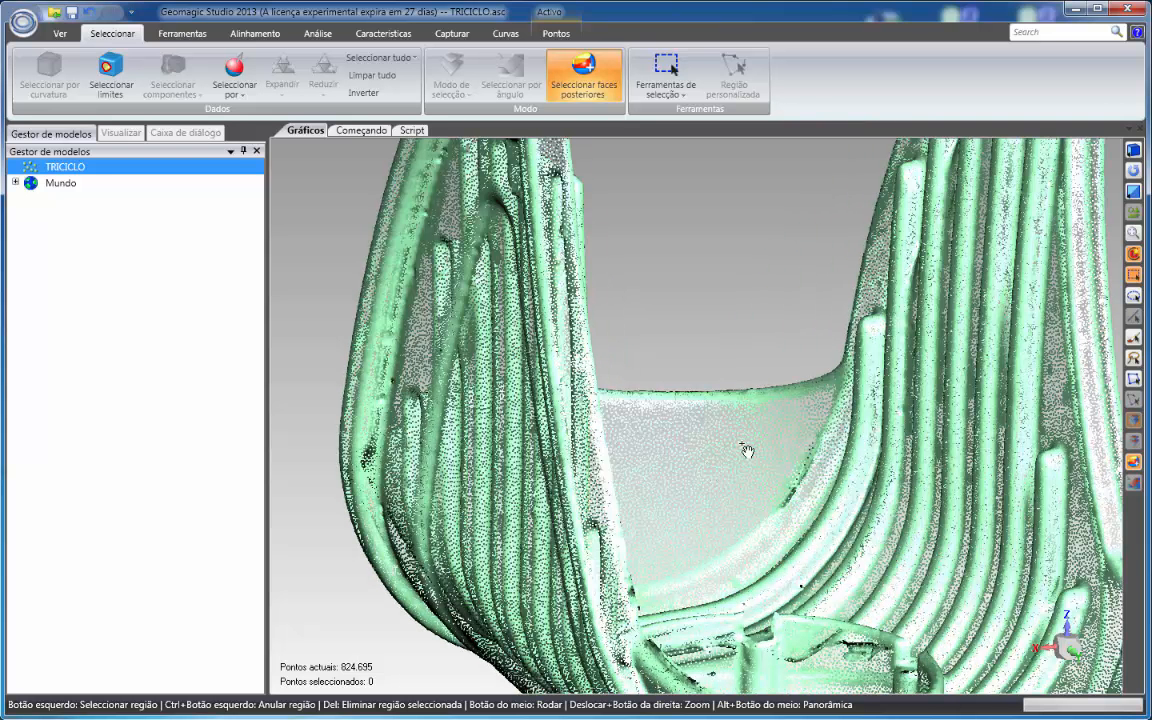
scroll(689, 445, down, 4)
middle_drag(688, 468, 530, 510)
scroll(578, 493, down, 4)
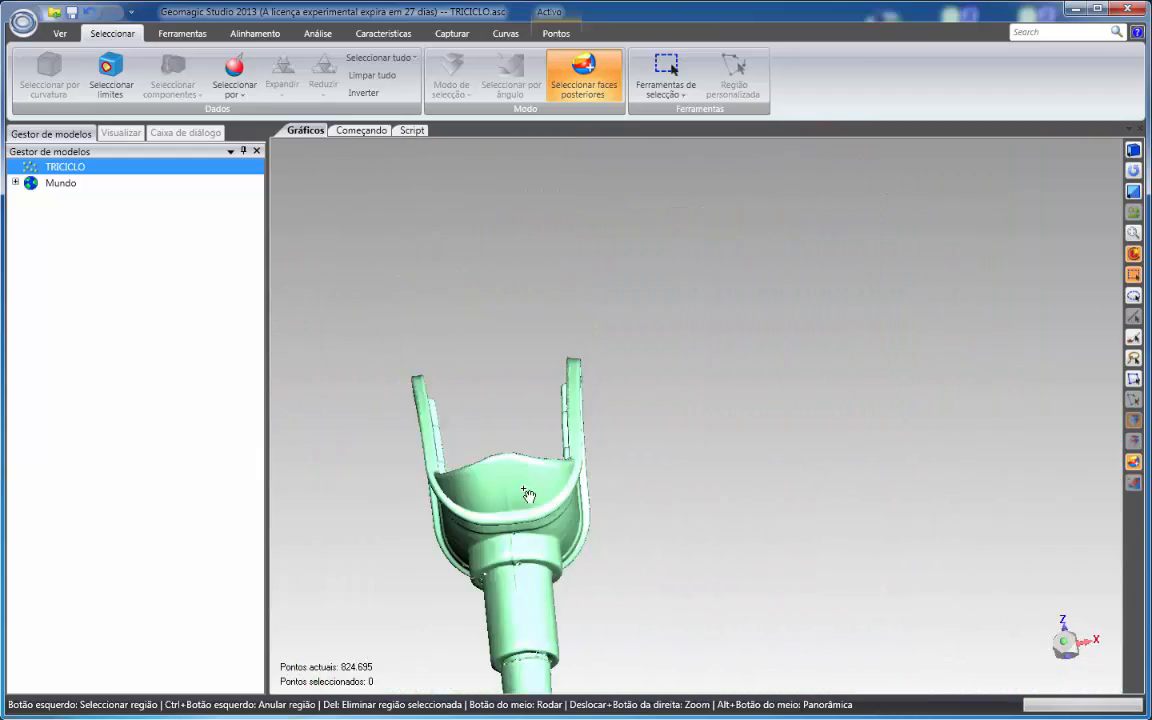
scroll(524, 490, up, 2)
scroll(541, 489, down, 2)
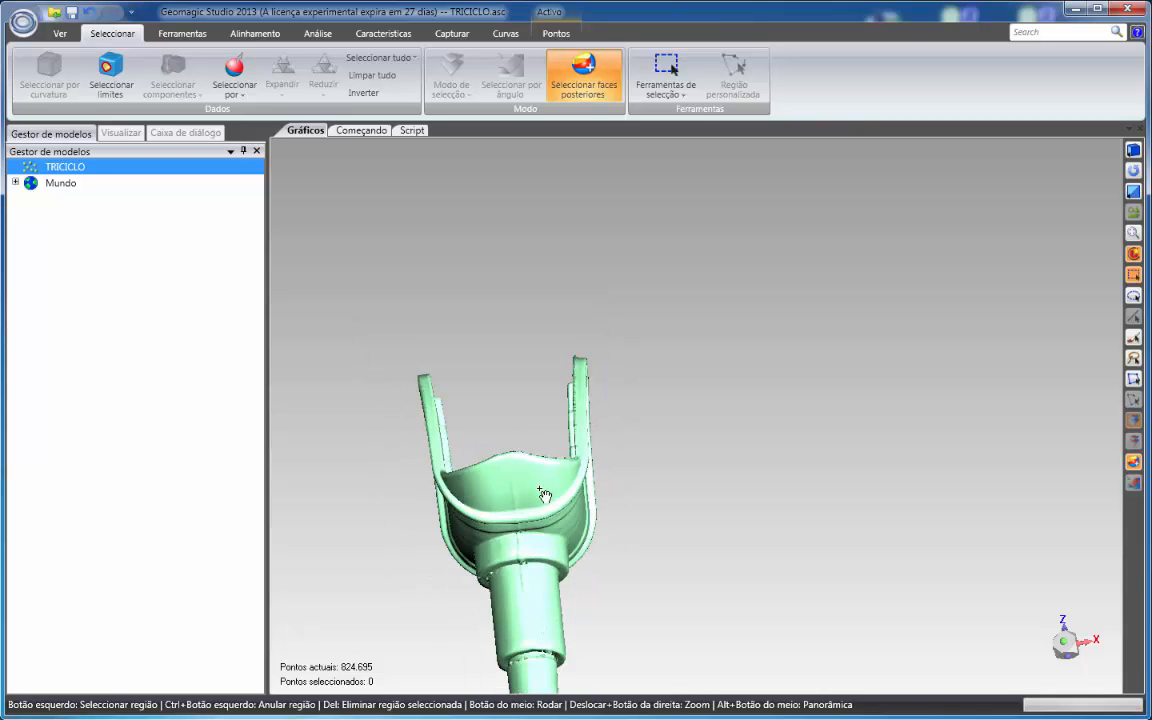
- Examine the inner ring and cup interior from above and the outer side of the arms from an oblique angle
middle_drag(548, 485, 516, 497)
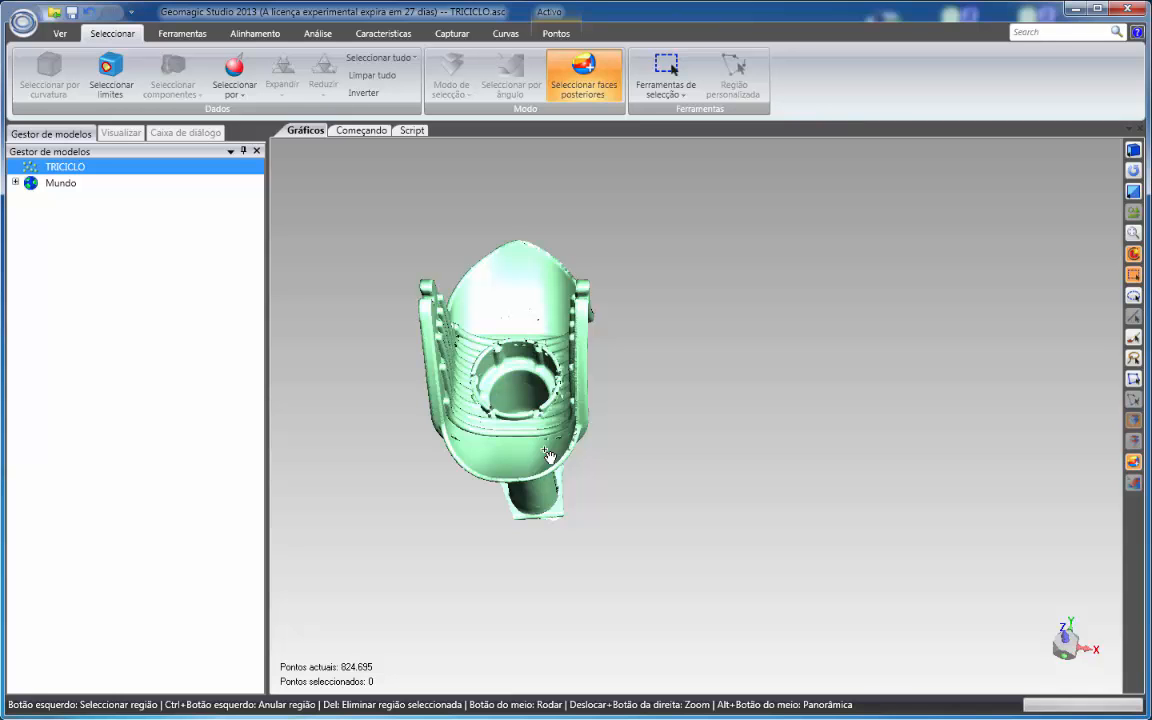
middle_drag(445, 310, 565, 333)
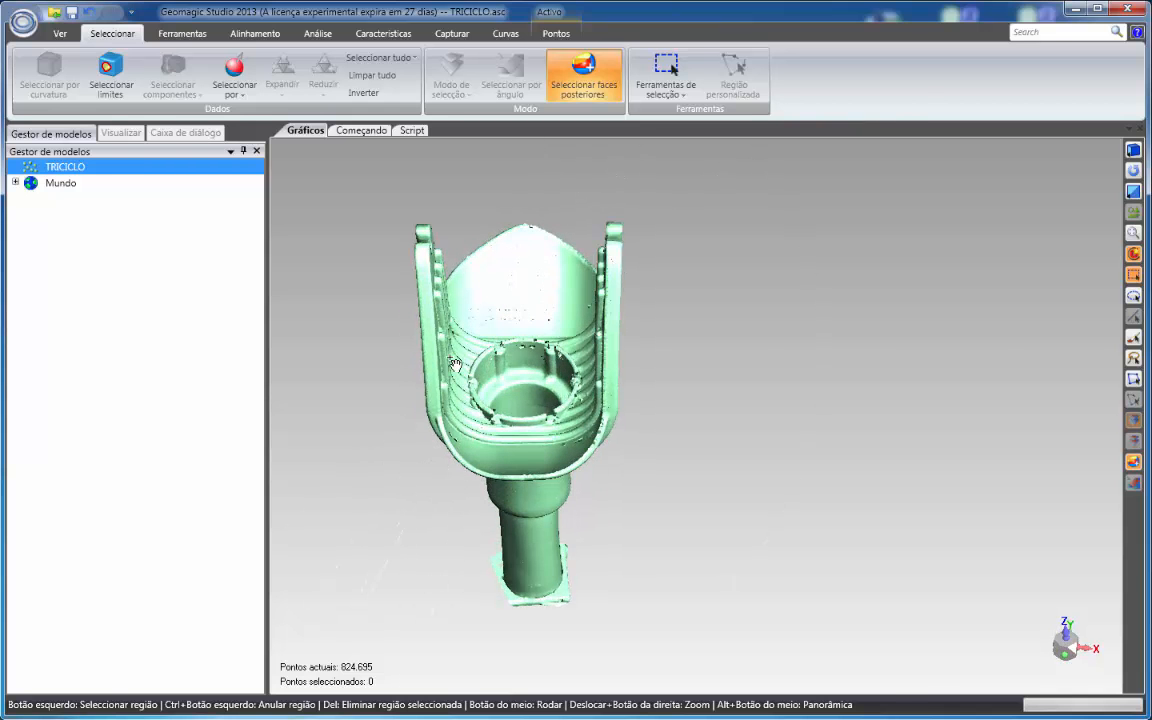
scroll(566, 340, up, 5)
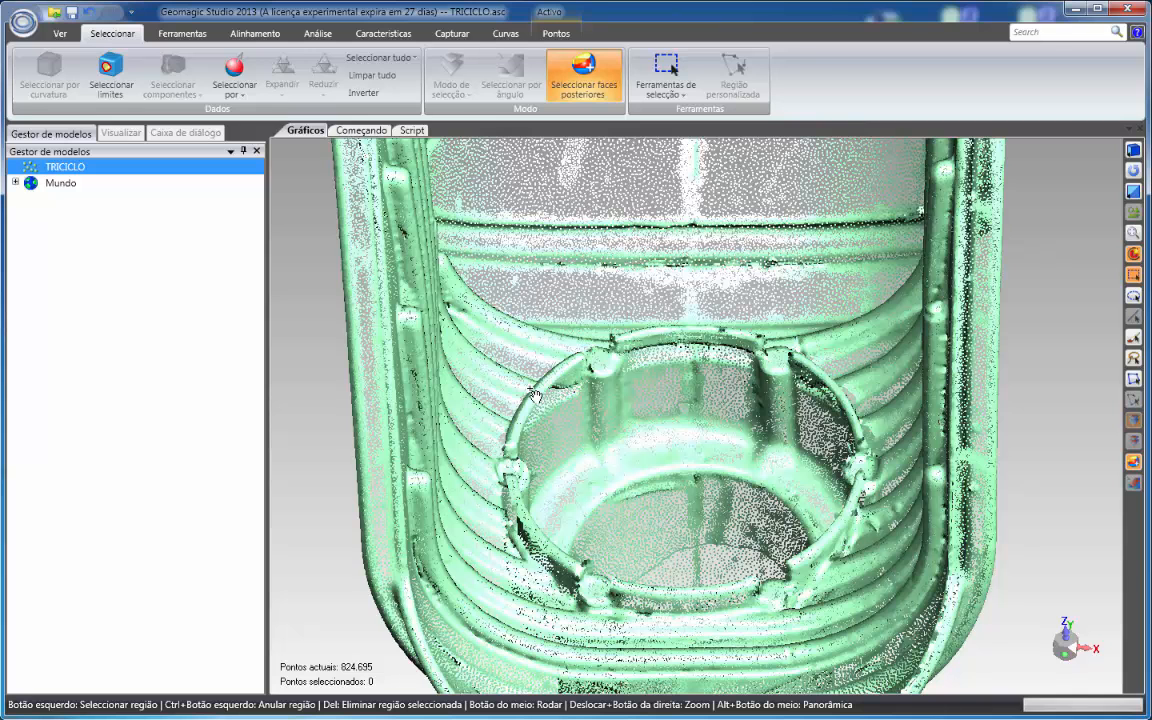
scroll(555, 330, down, 5)
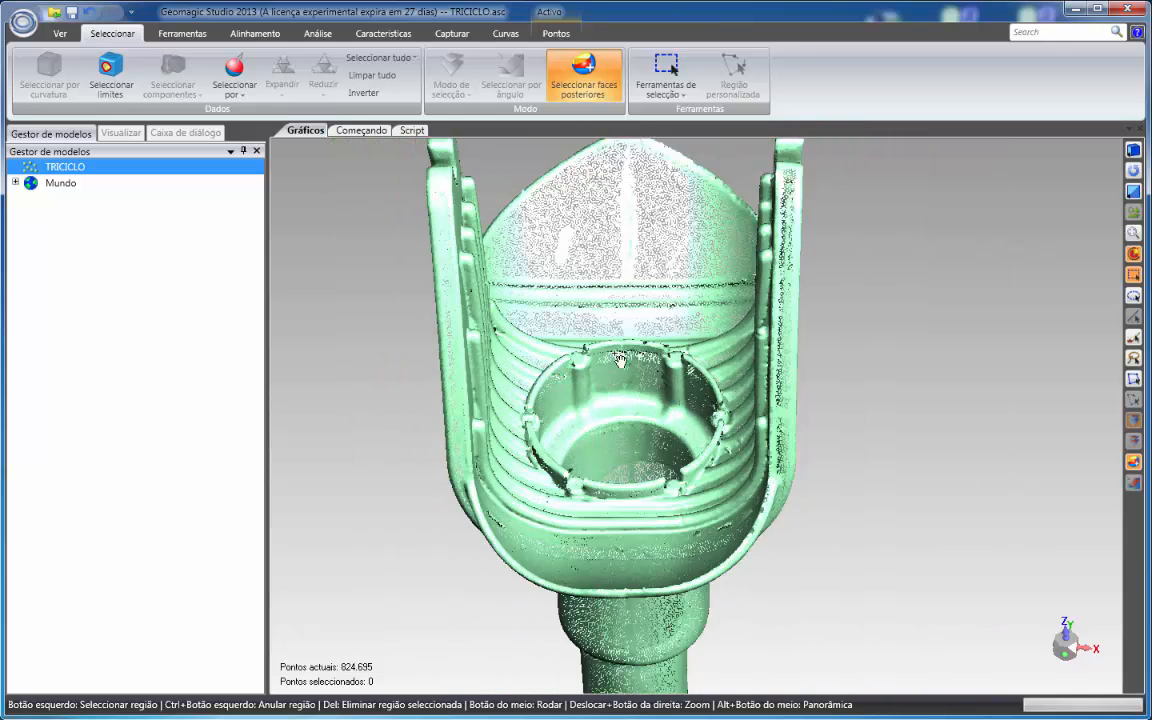
middle_drag(730, 375, 548, 345)
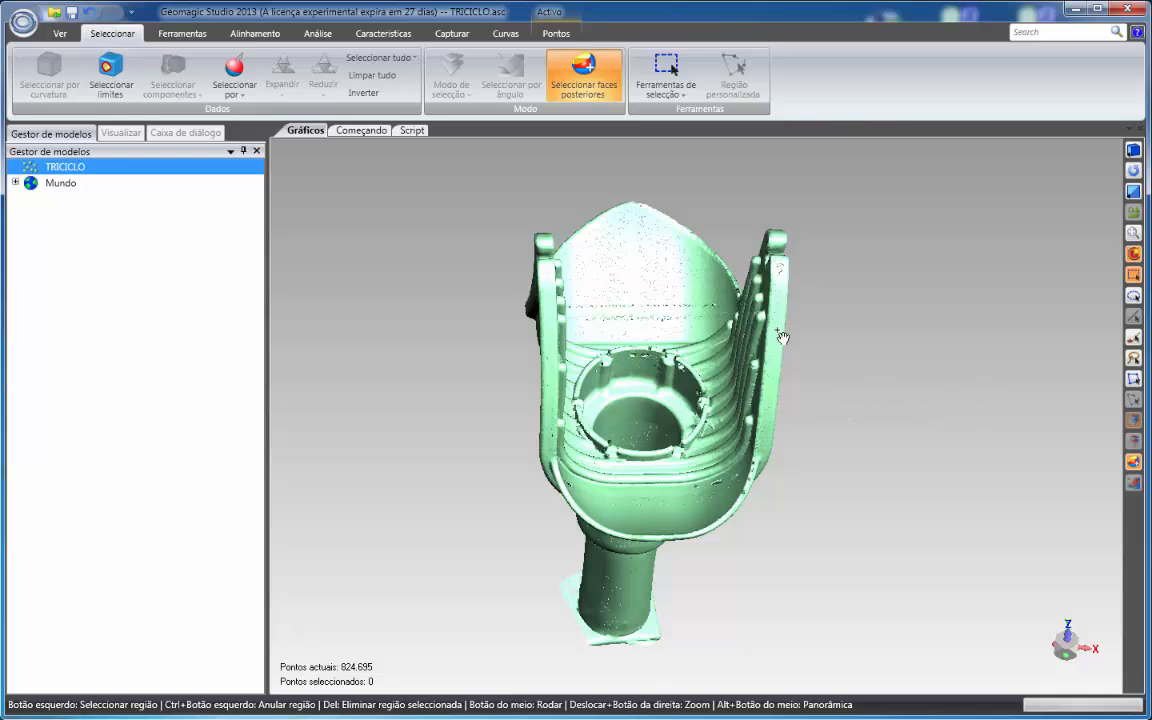
scroll(590, 289, up, 3)
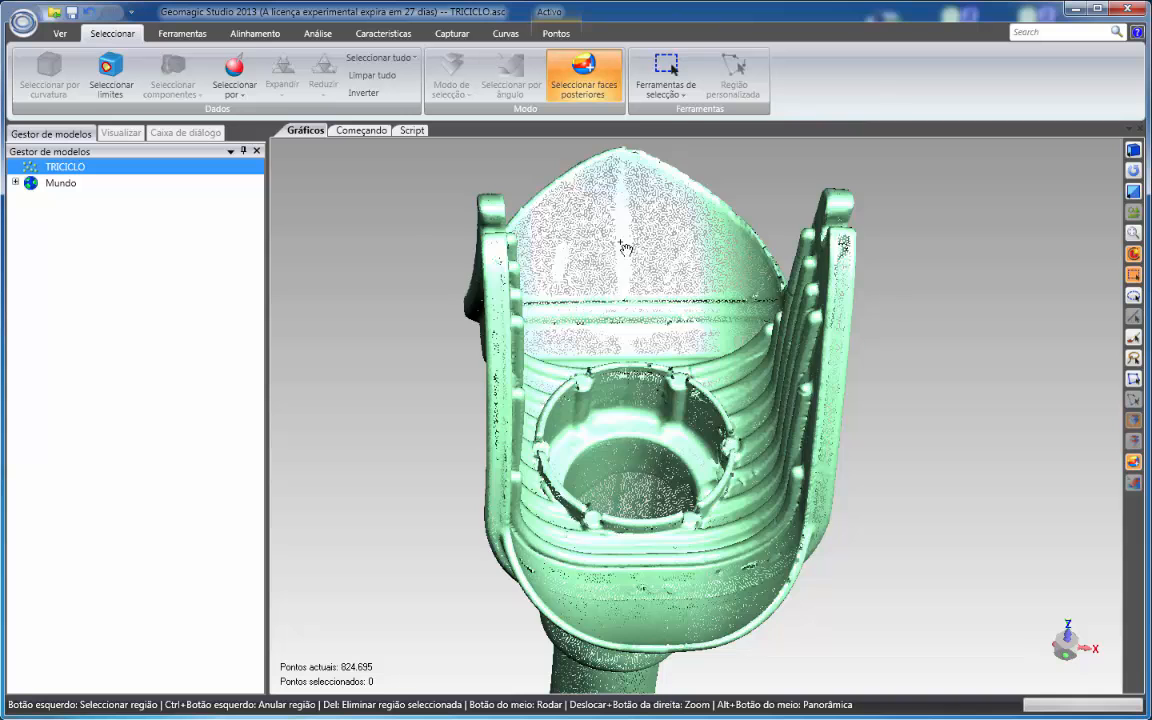
scroll(640, 252, down, 2)
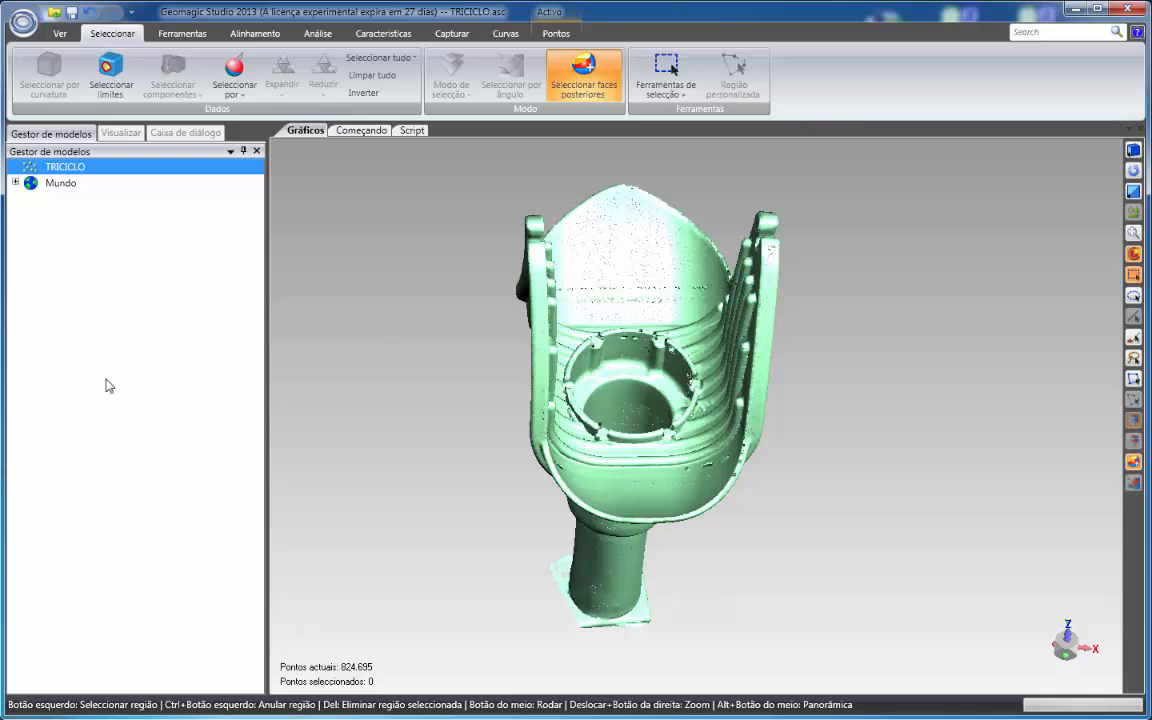
middle_drag(336, 274, 954, 319)
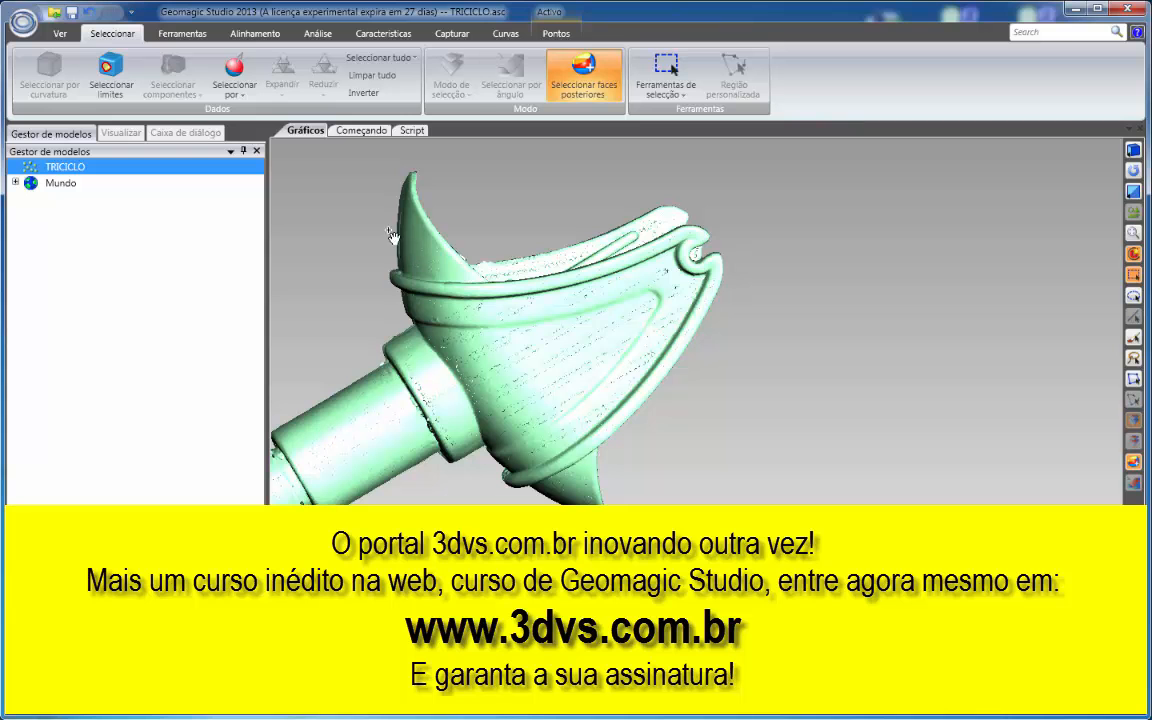
middle_drag(508, 283, 750, 417)
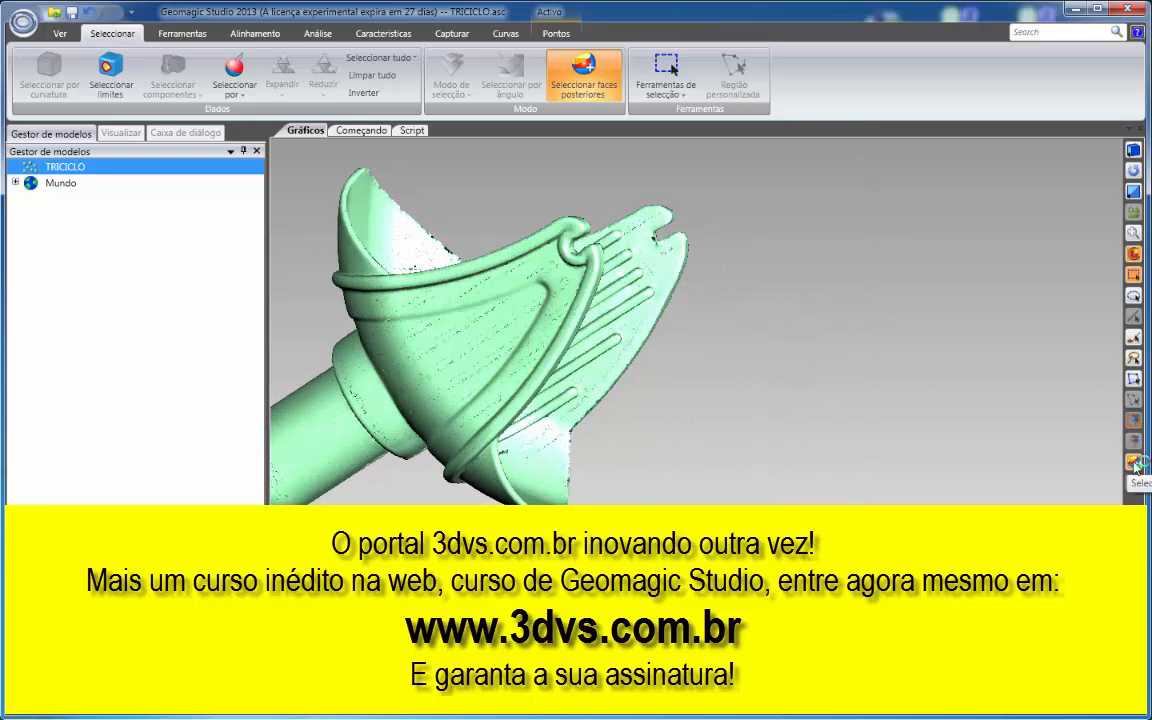